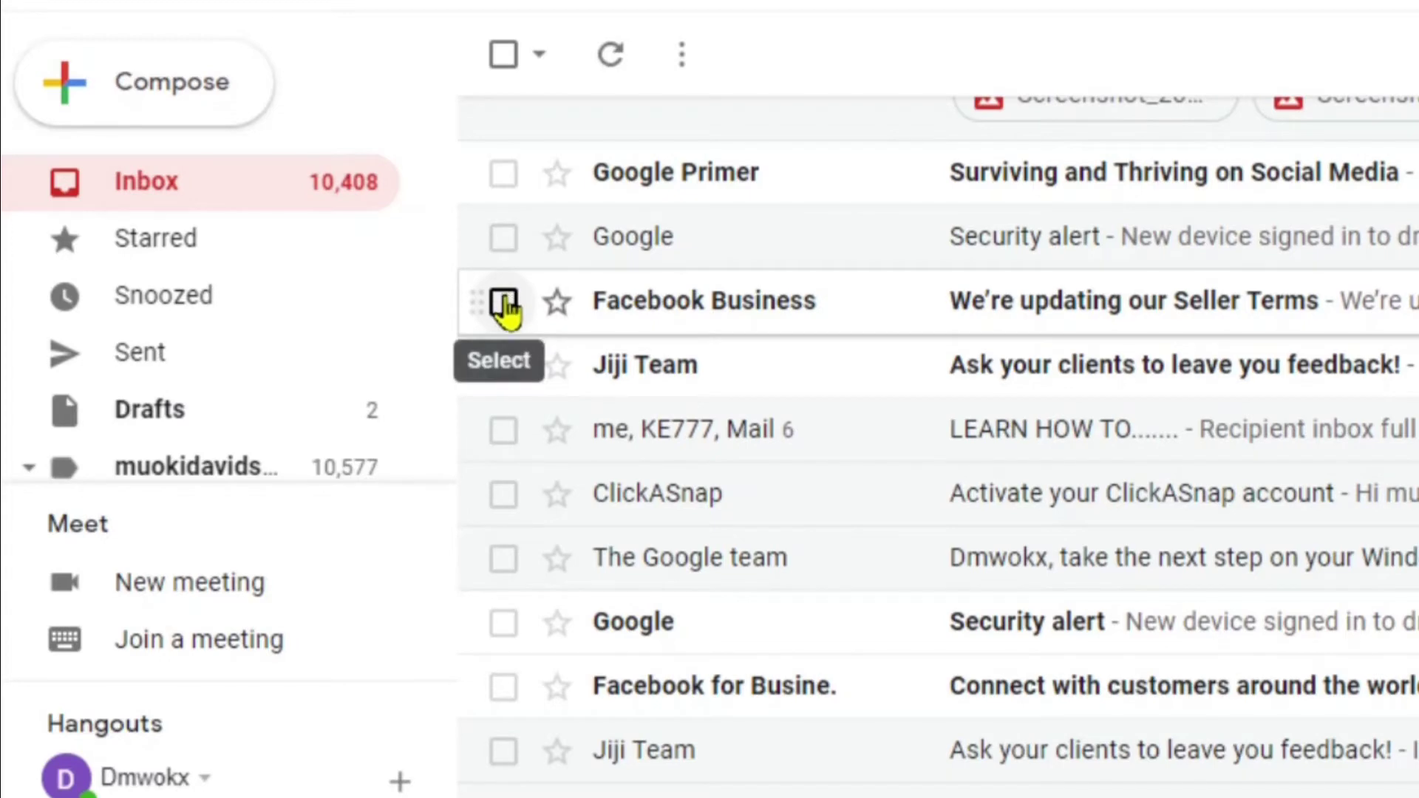
# - Open Gmail's Trash folder from the sidebar, currently holding no conversations
pyautogui.scroll(-2, 181, 451)
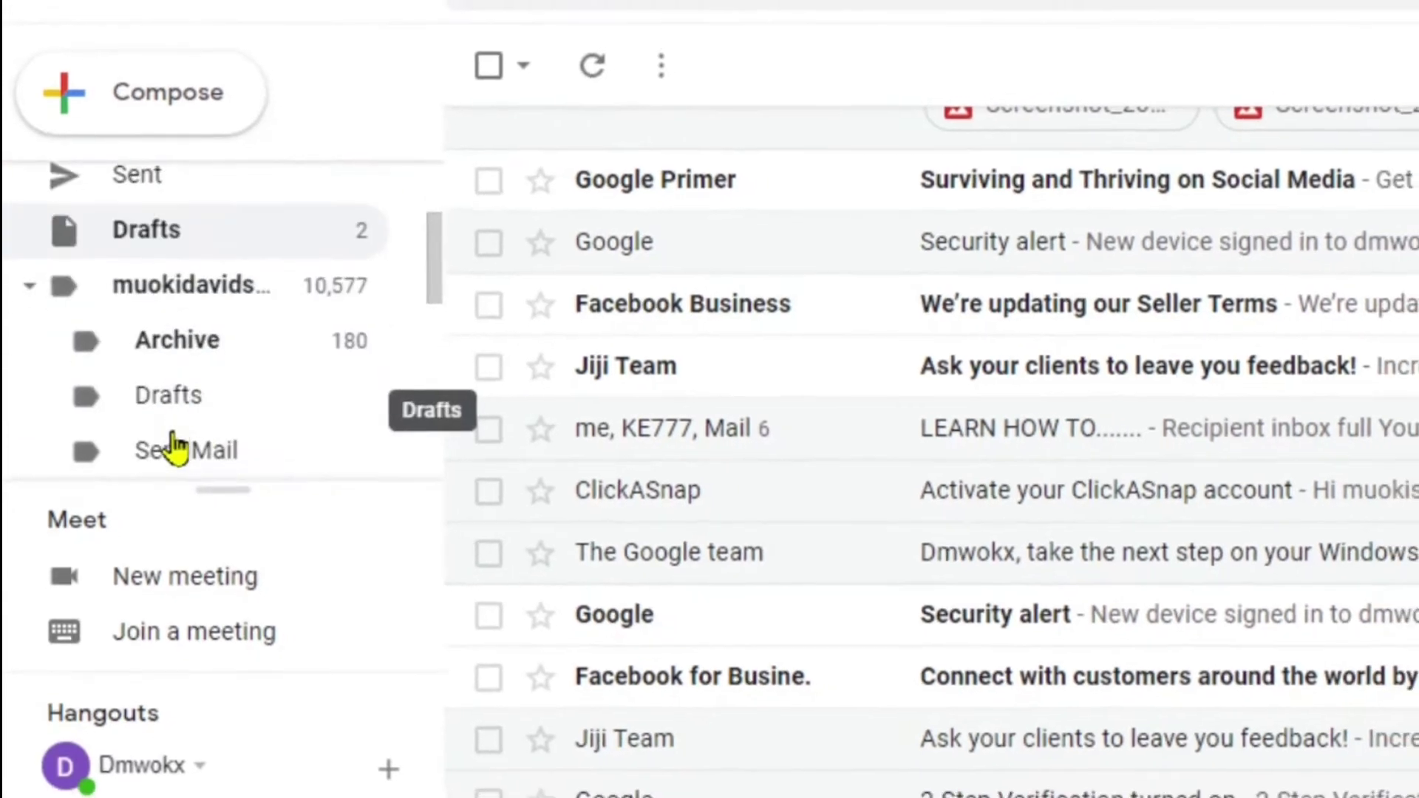
pyautogui.scroll(-3, 172, 415)
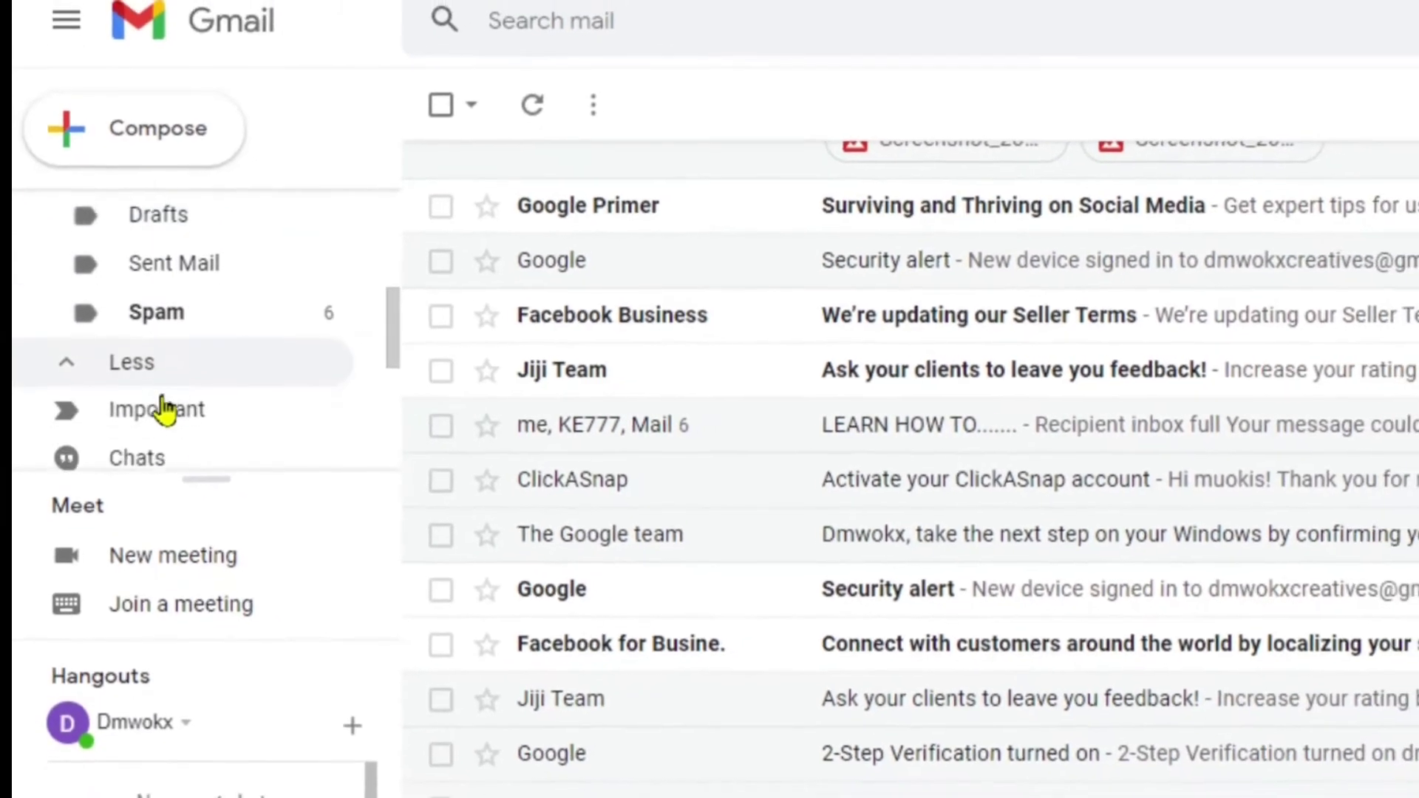
pyautogui.scroll(-4, 159, 407)
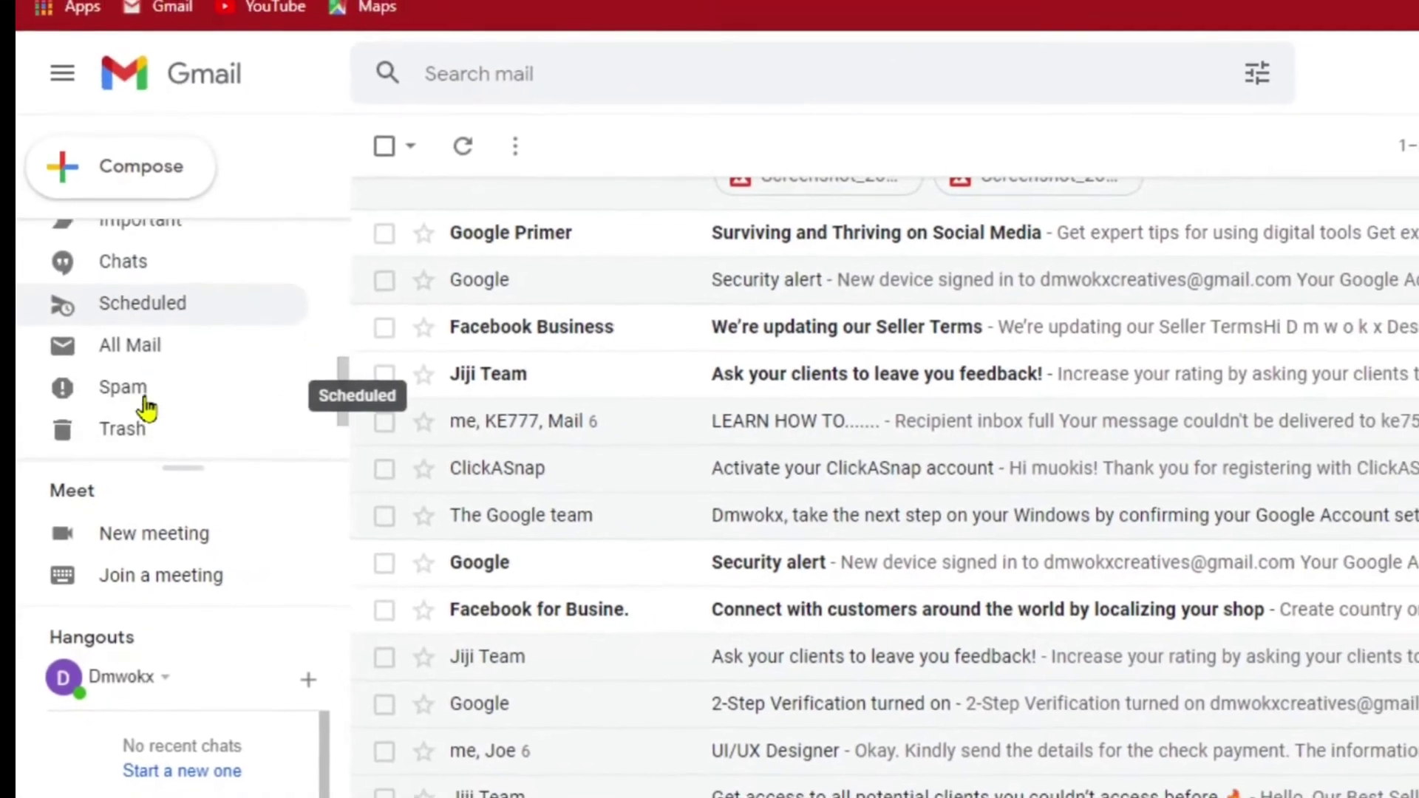
pyautogui.click(126, 397)
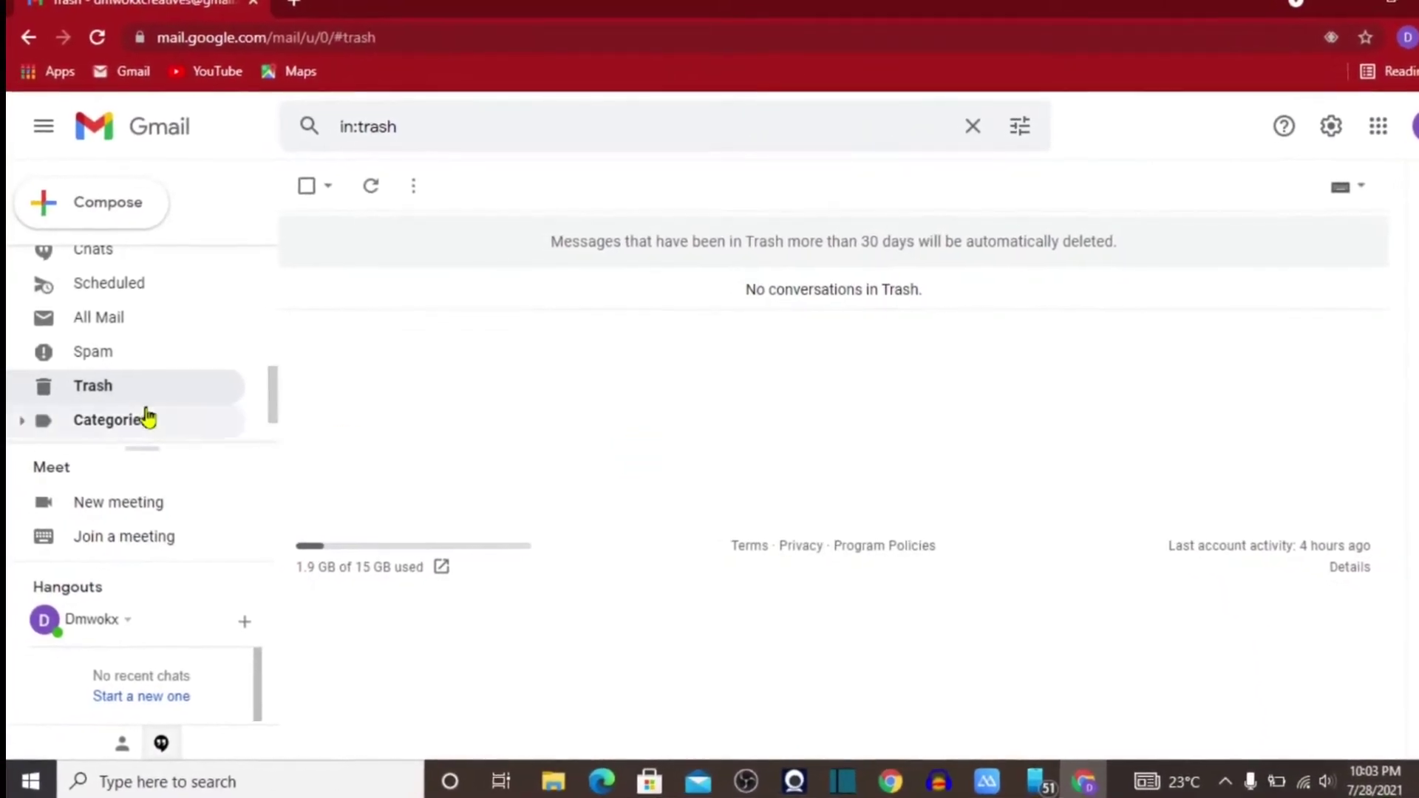
# - Return to the Inbox conversation list
pyautogui.scroll(-4, 70, 264)
pyautogui.scroll(1, 74, 273)
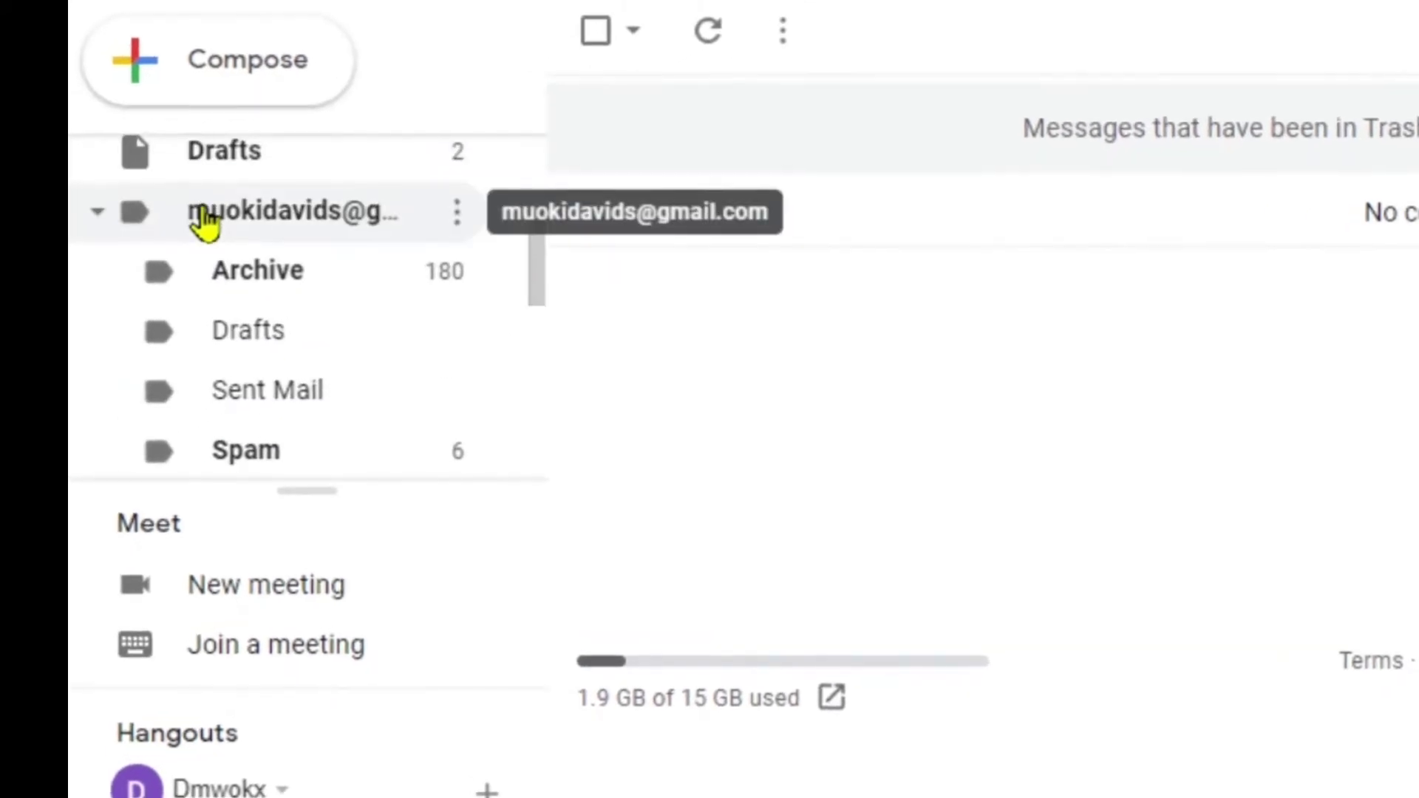
pyautogui.scroll(4, 204, 222)
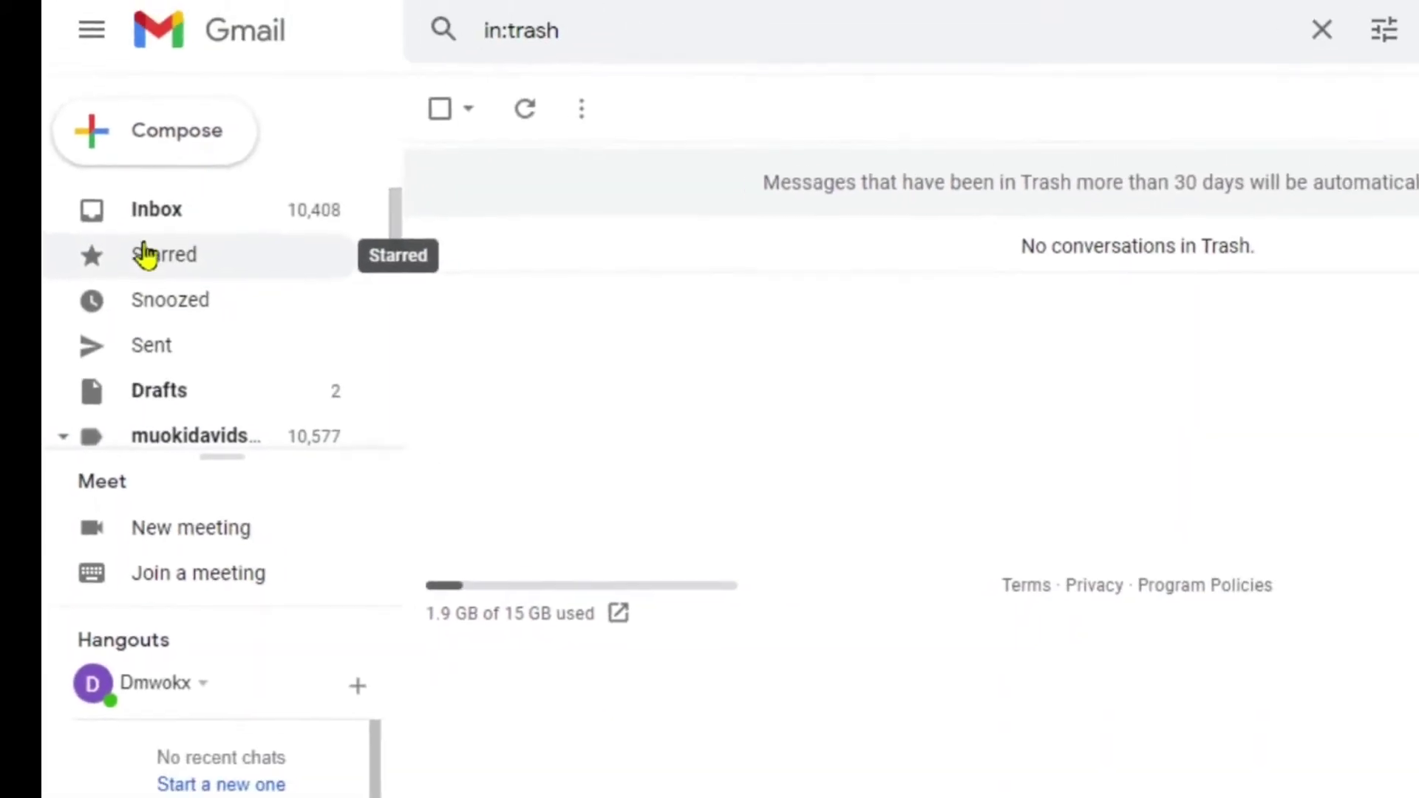
pyautogui.click(166, 210)
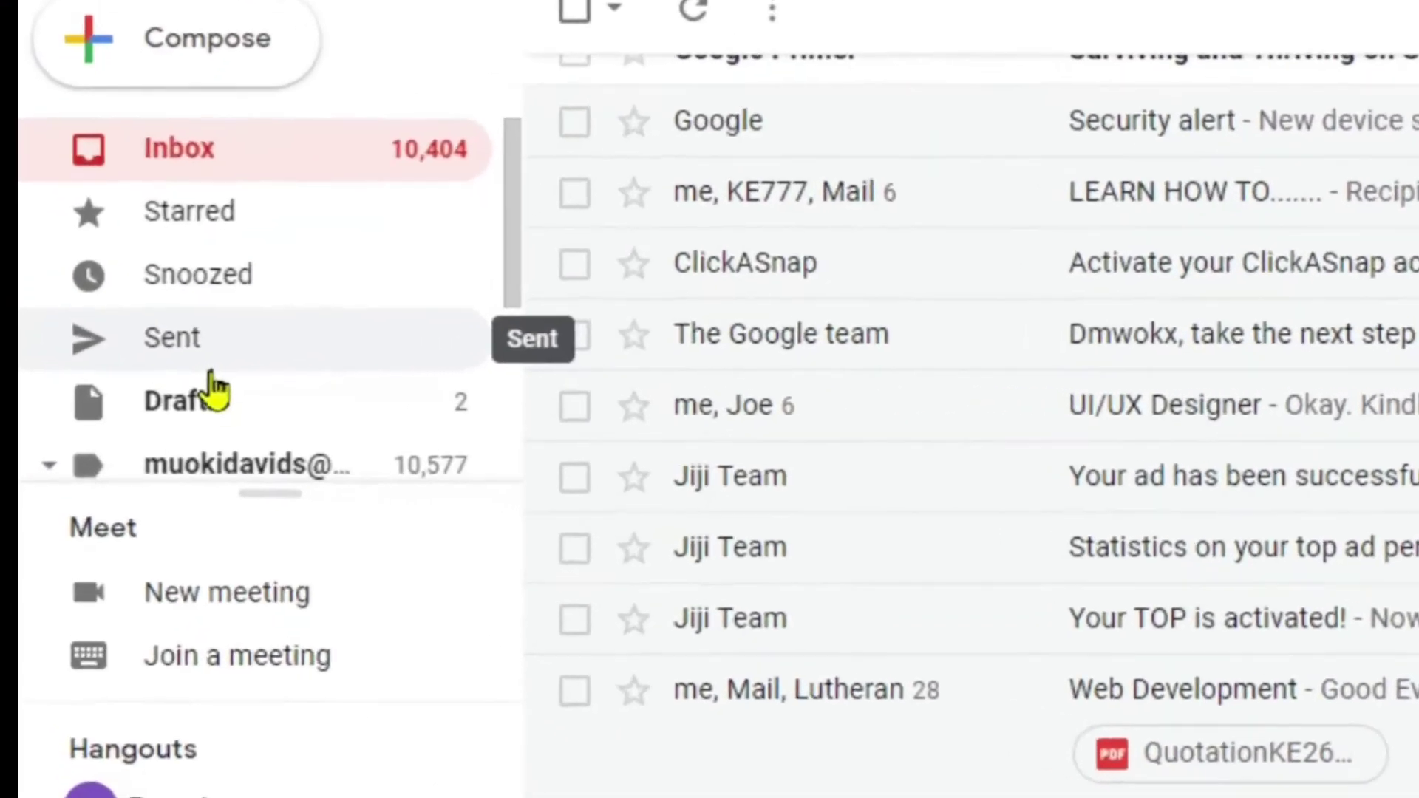
# - Open the Trash to view the seven deleted conversations dated Jul 7 through Jul 19
pyautogui.scroll(-2, 215, 388)
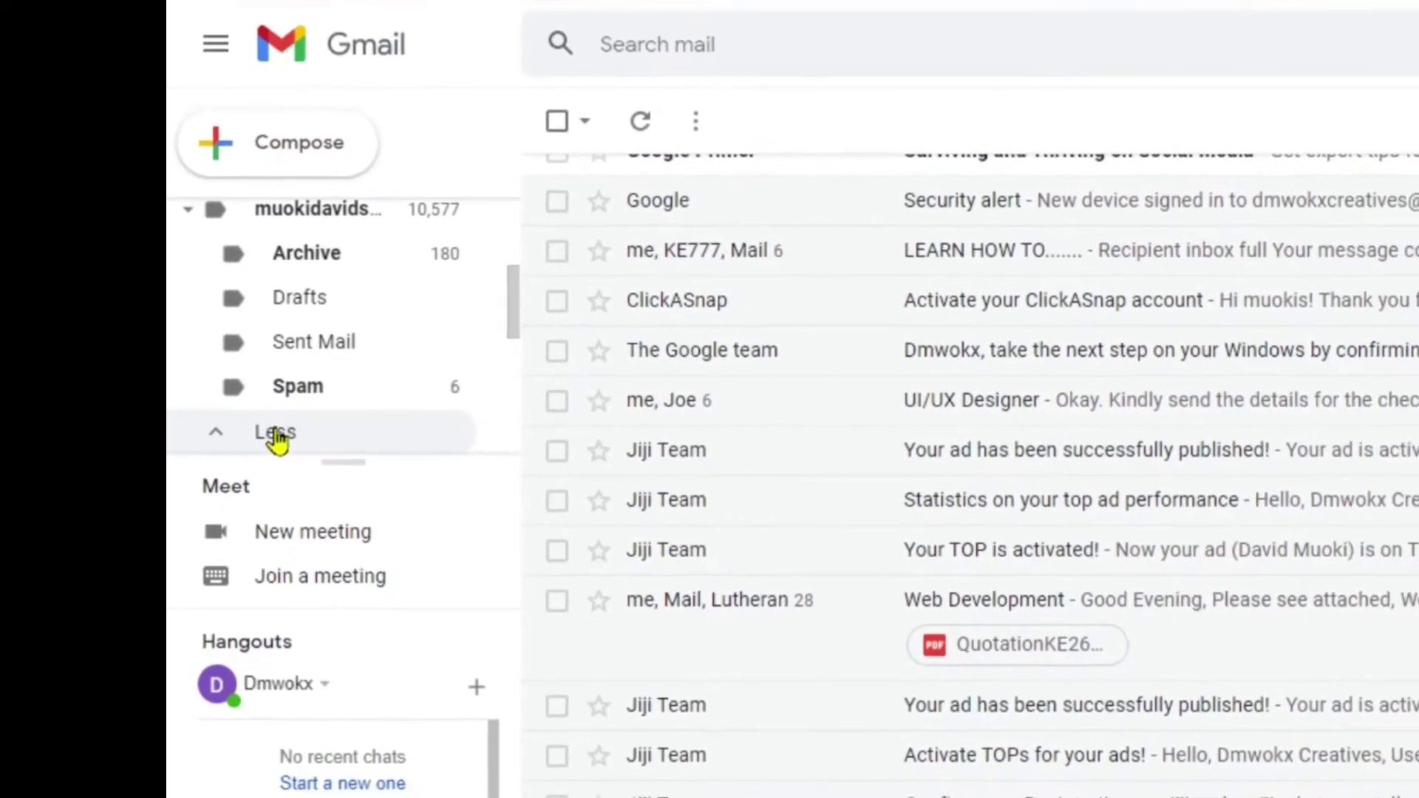
pyautogui.scroll(-5, 270, 434)
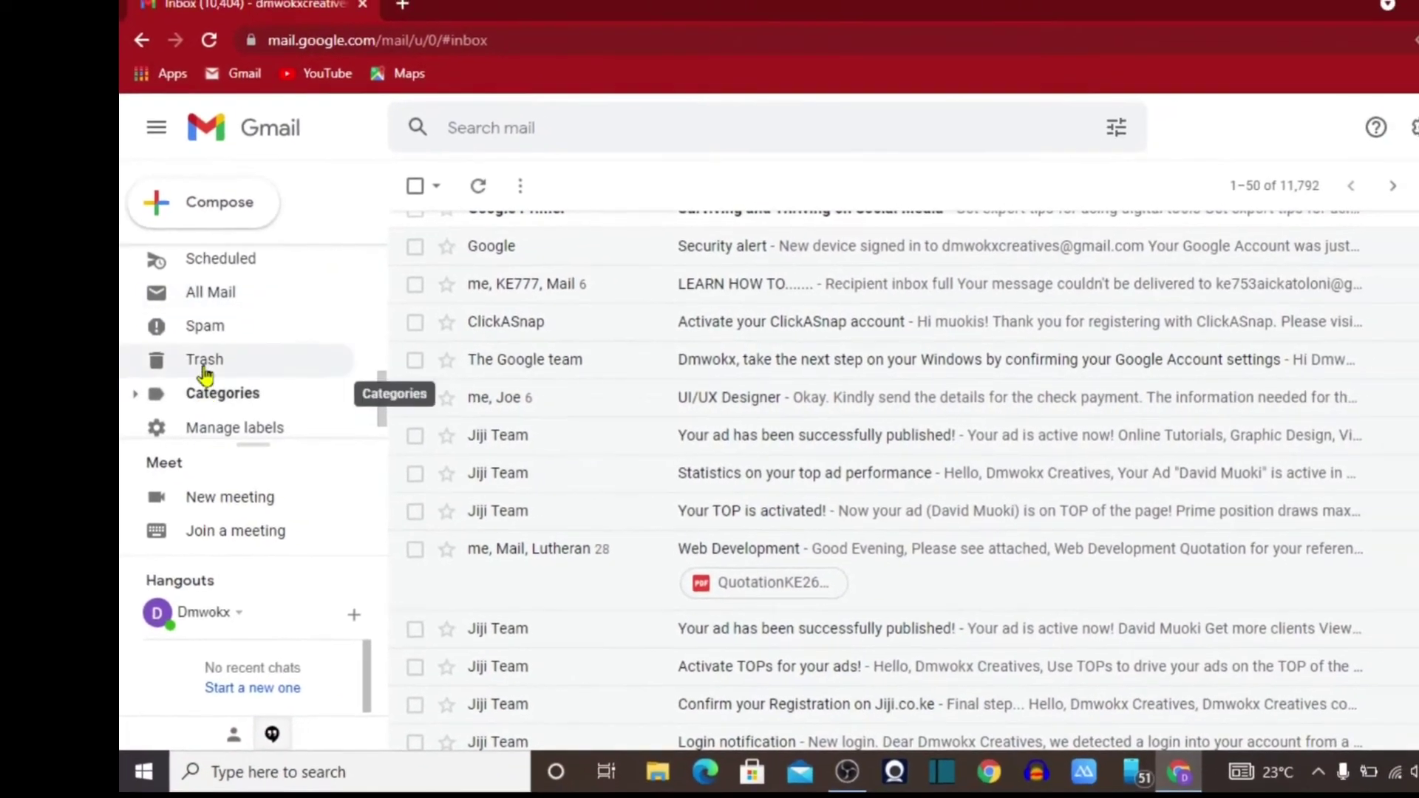
pyautogui.click(221, 361)
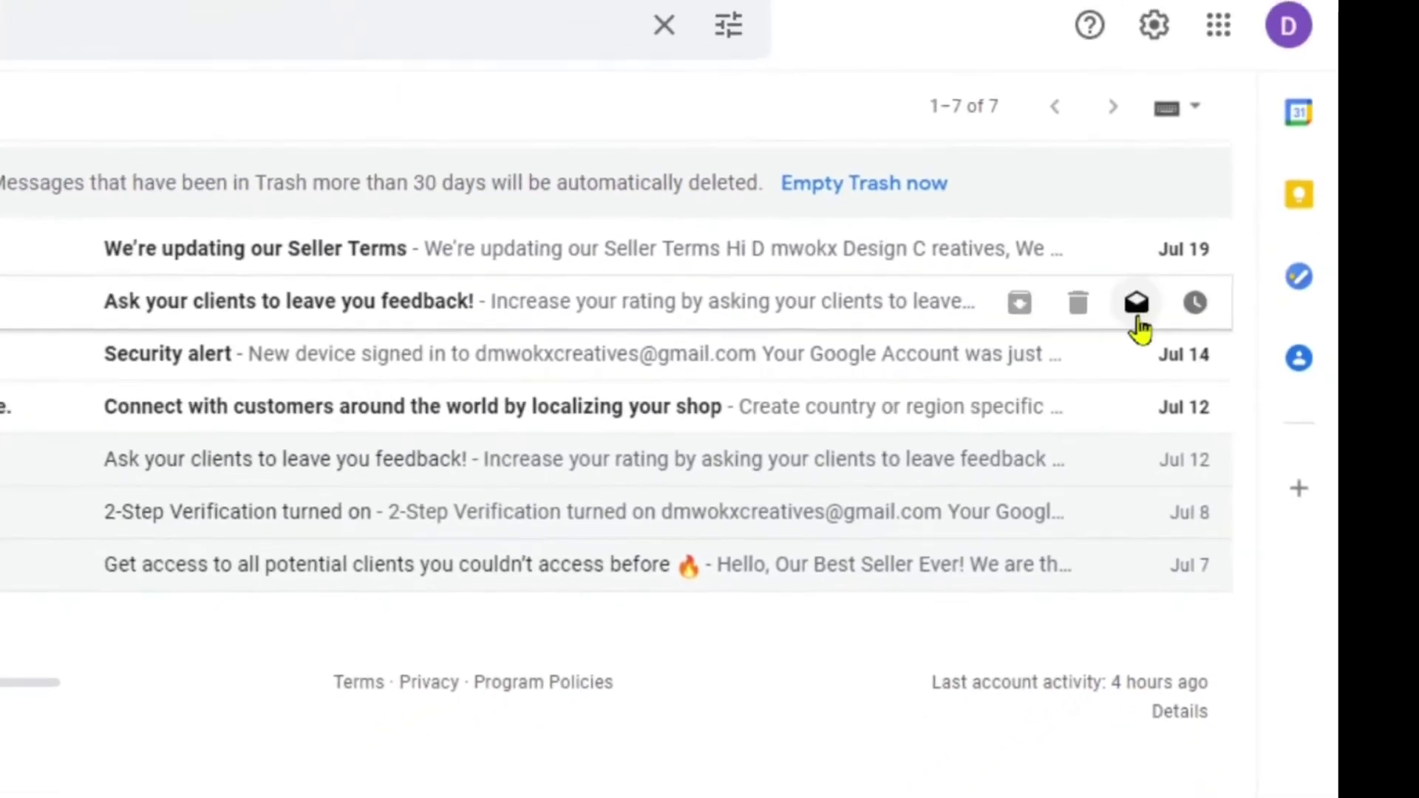
# - Empty the Trash now, confirming permanent deletion of all seven conversations
pyautogui.click(919, 213)
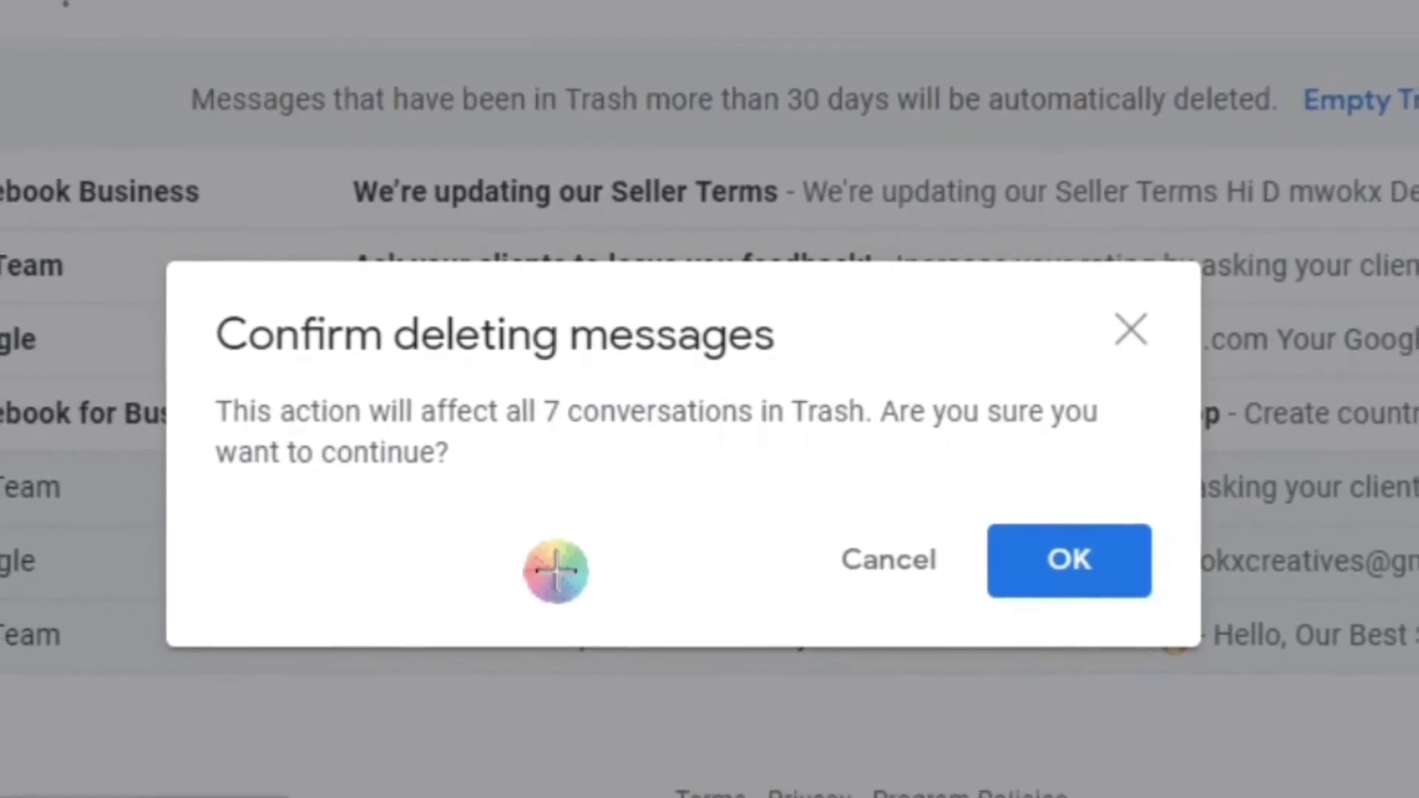
pyautogui.click(1053, 568)
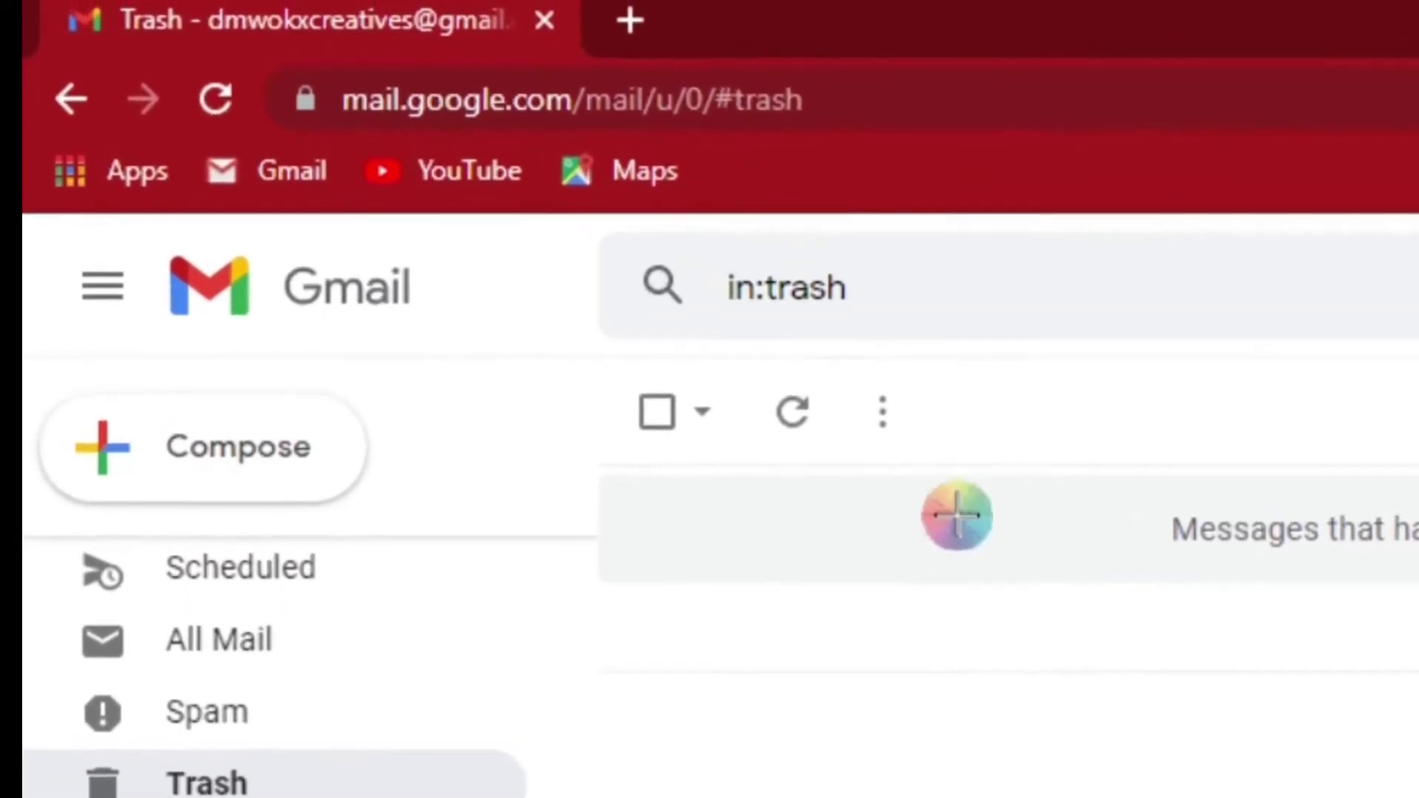
# - In a new Chrome tab, search Google for 'gmail messages are missing'
pyautogui.click(630, 20)
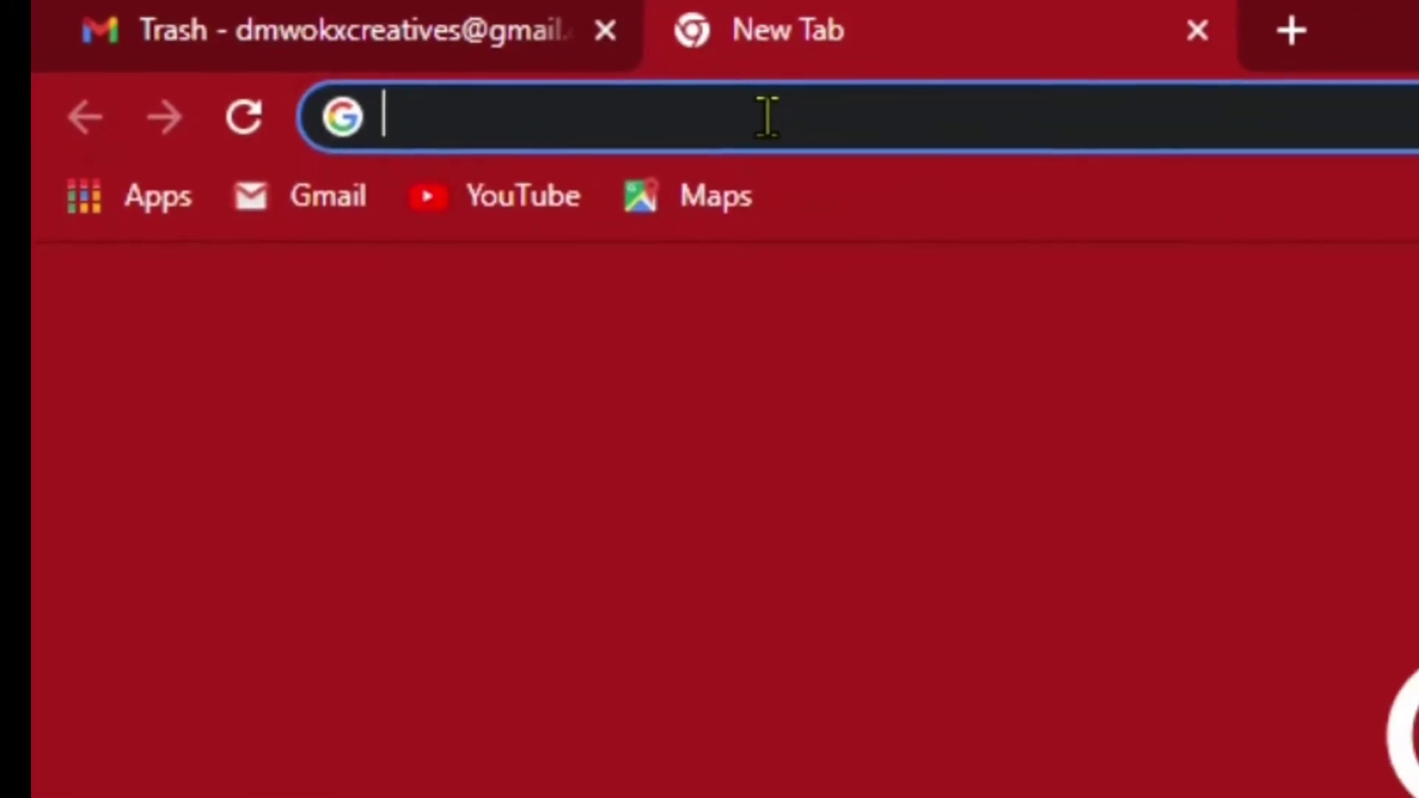
pyautogui.write('Gma')
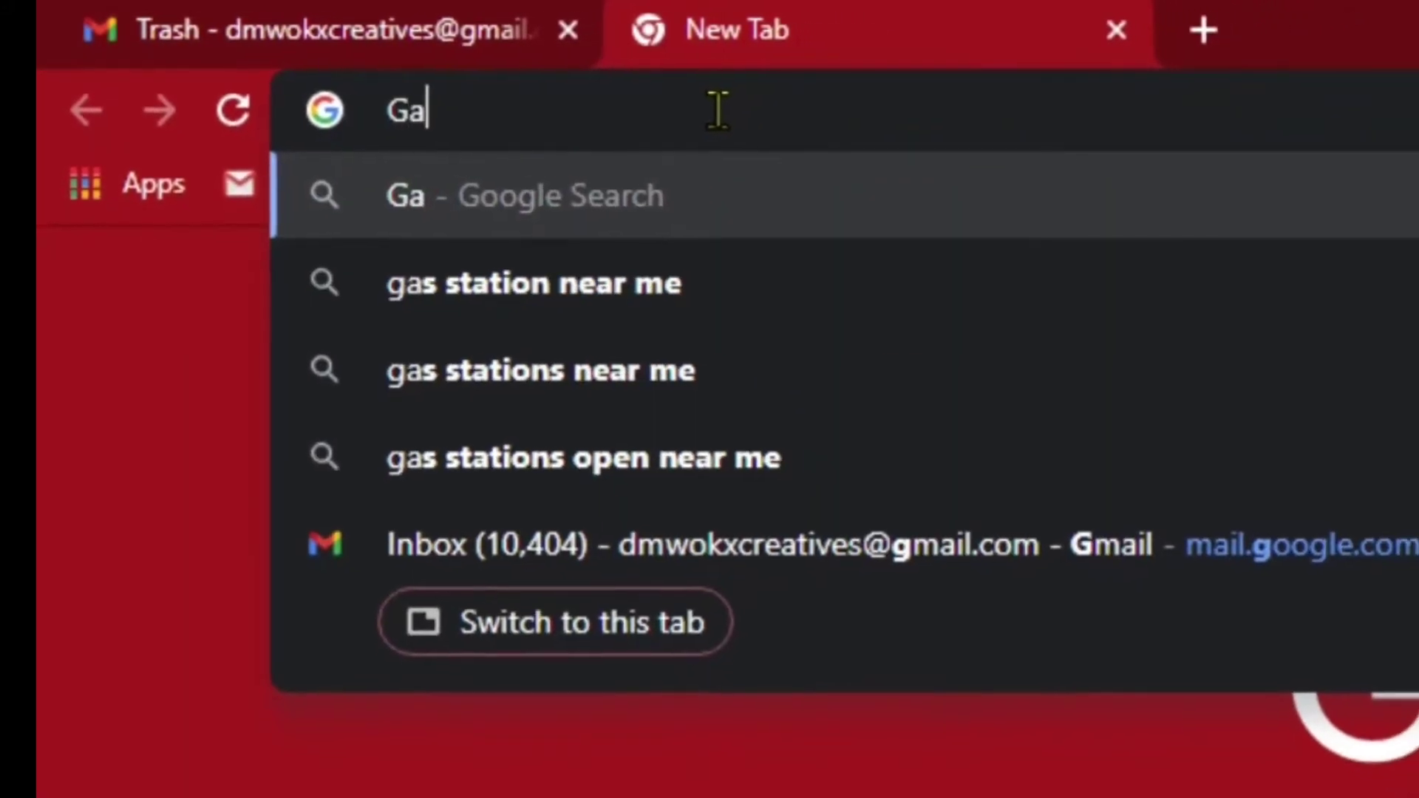
pyautogui.press('BackSpace')
pyautogui.write('mail')
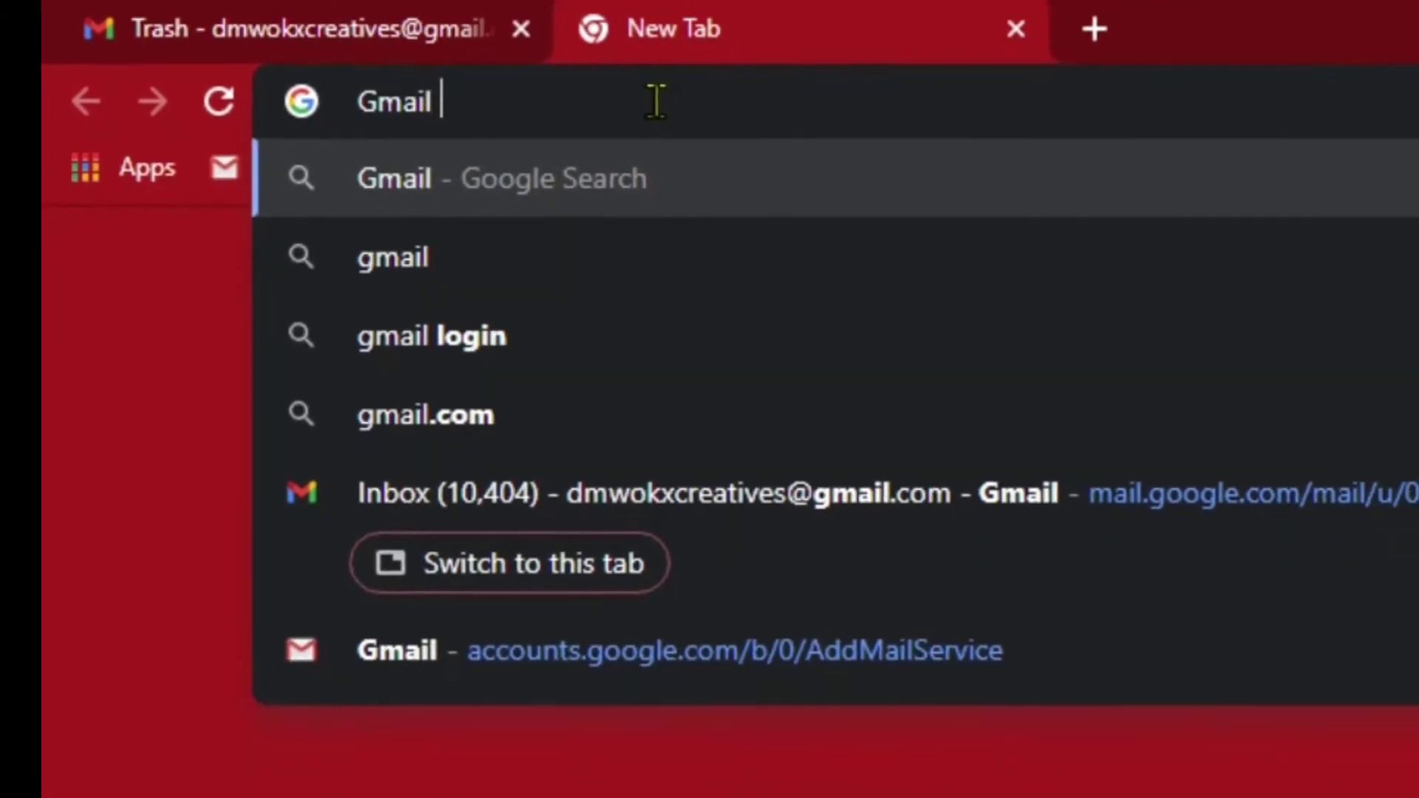
pyautogui.write(' mess')
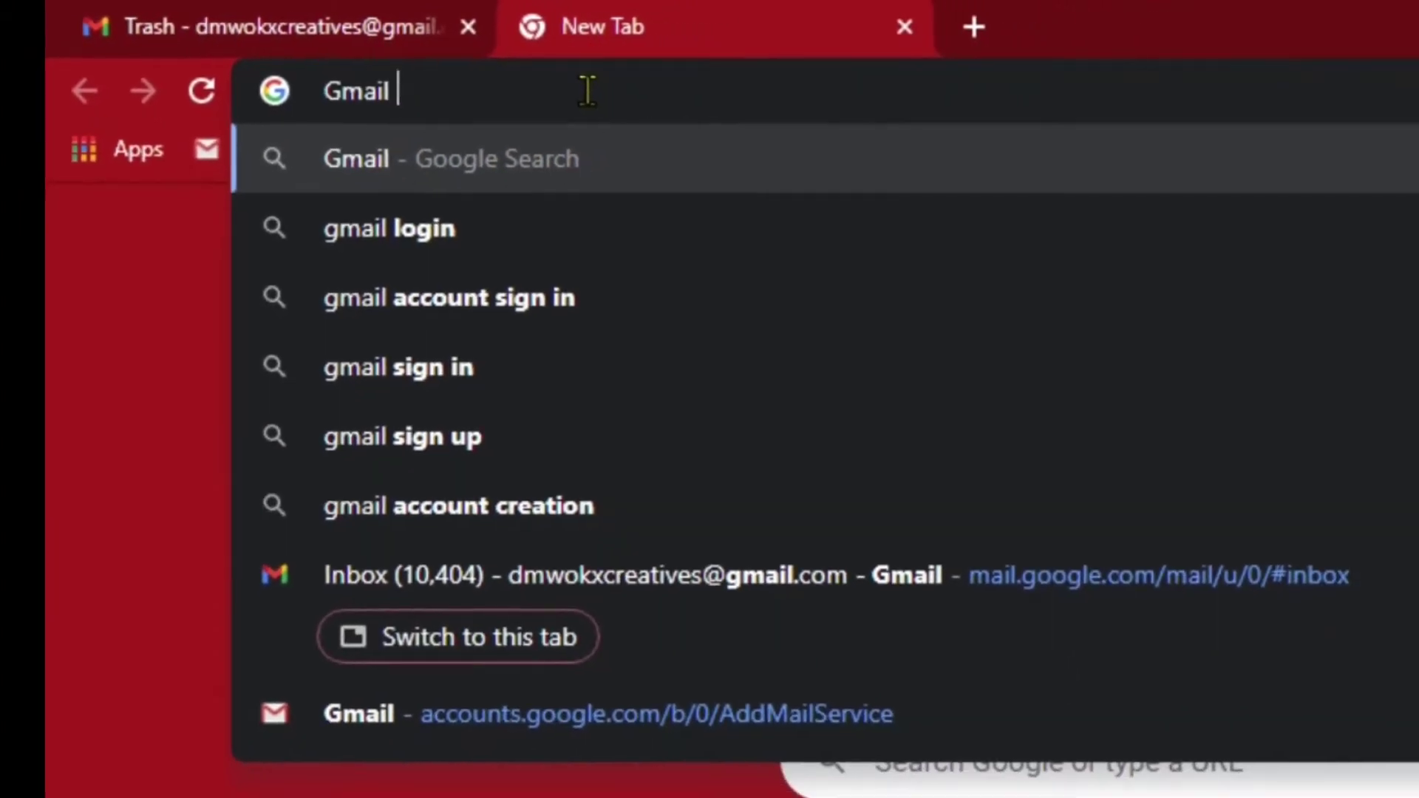
pyautogui.write('ga')
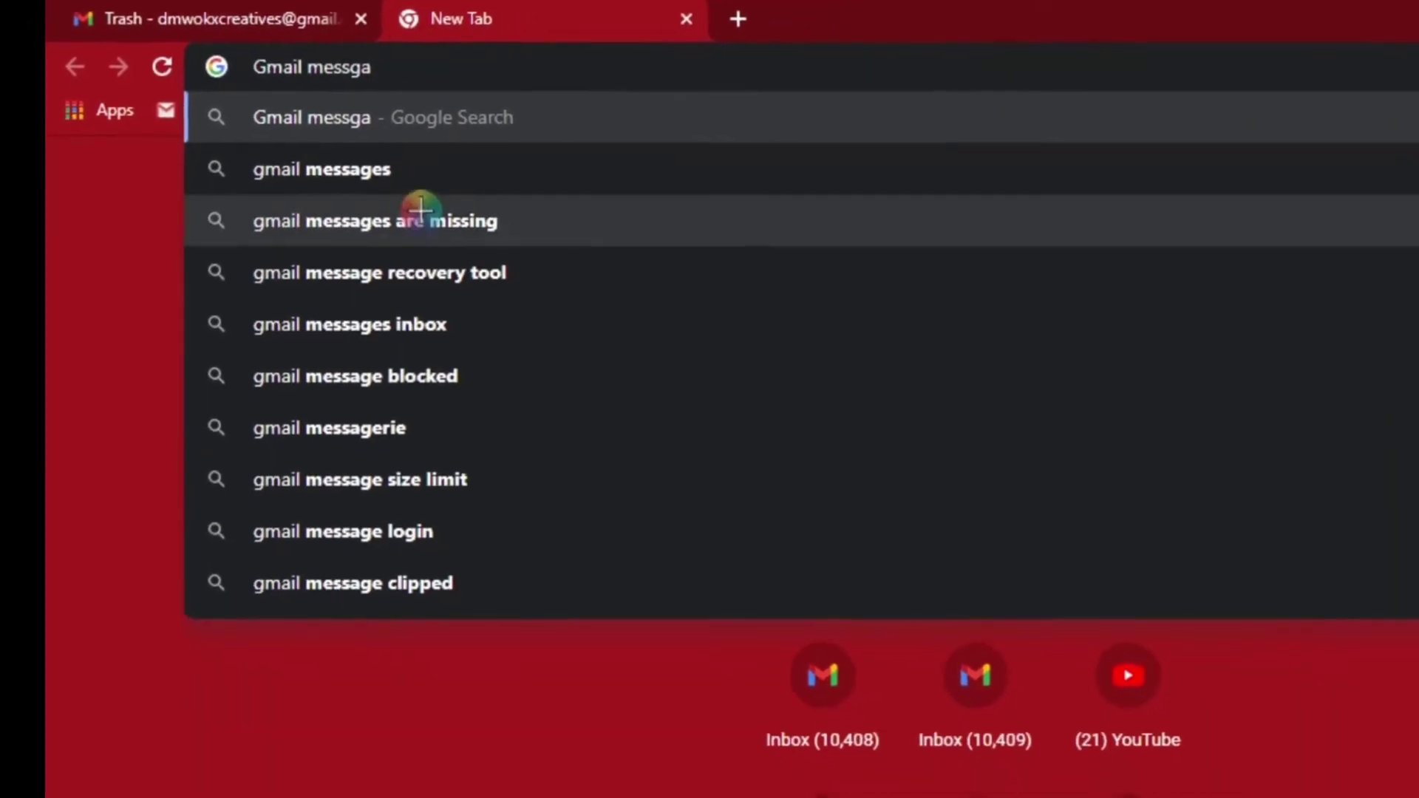
pyautogui.click(372, 194)
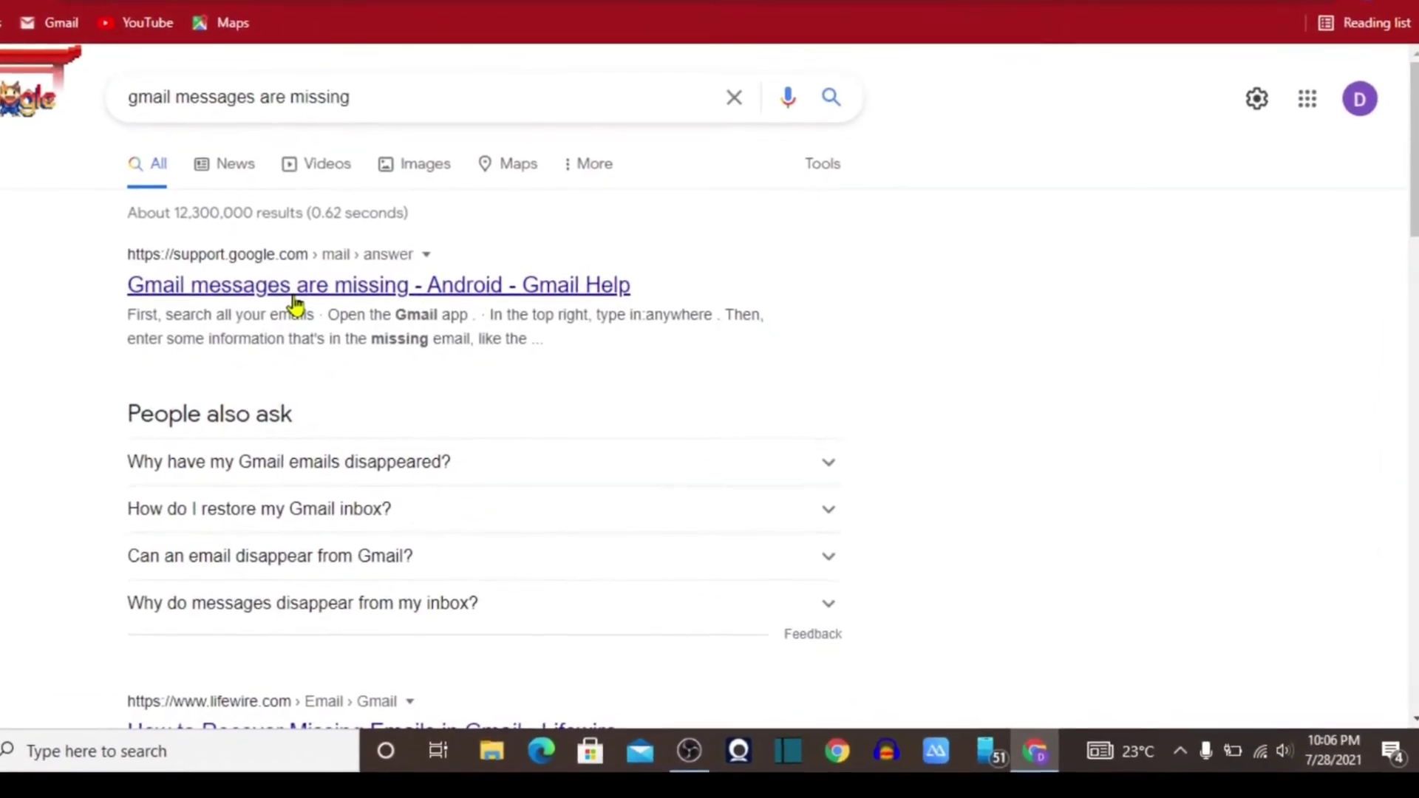
# - Open the 'Gmail messages are missing - Android - Gmail Help' result
pyautogui.scroll(-2, 305, 305)
pyautogui.scroll(-3, 273, 307)
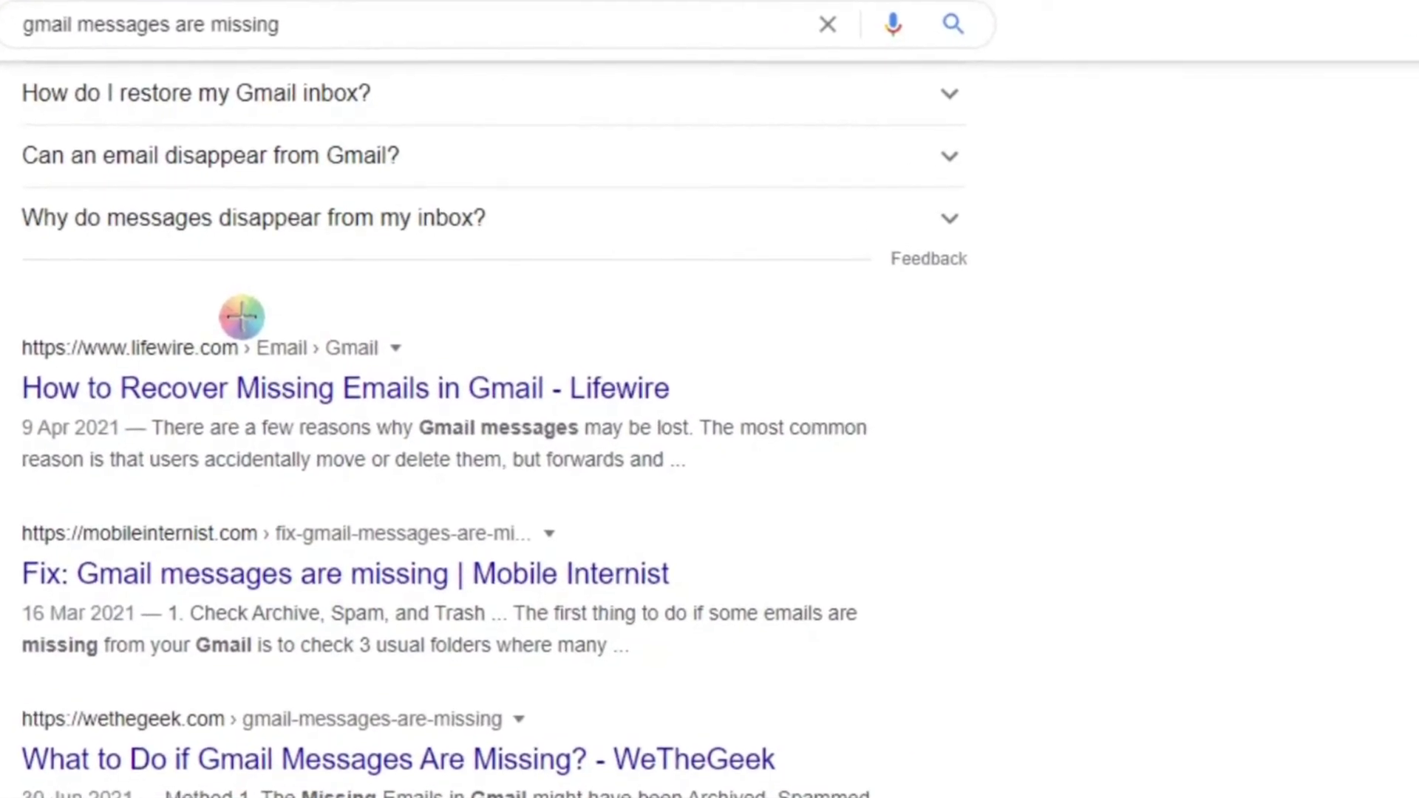
pyautogui.scroll(6, 242, 314)
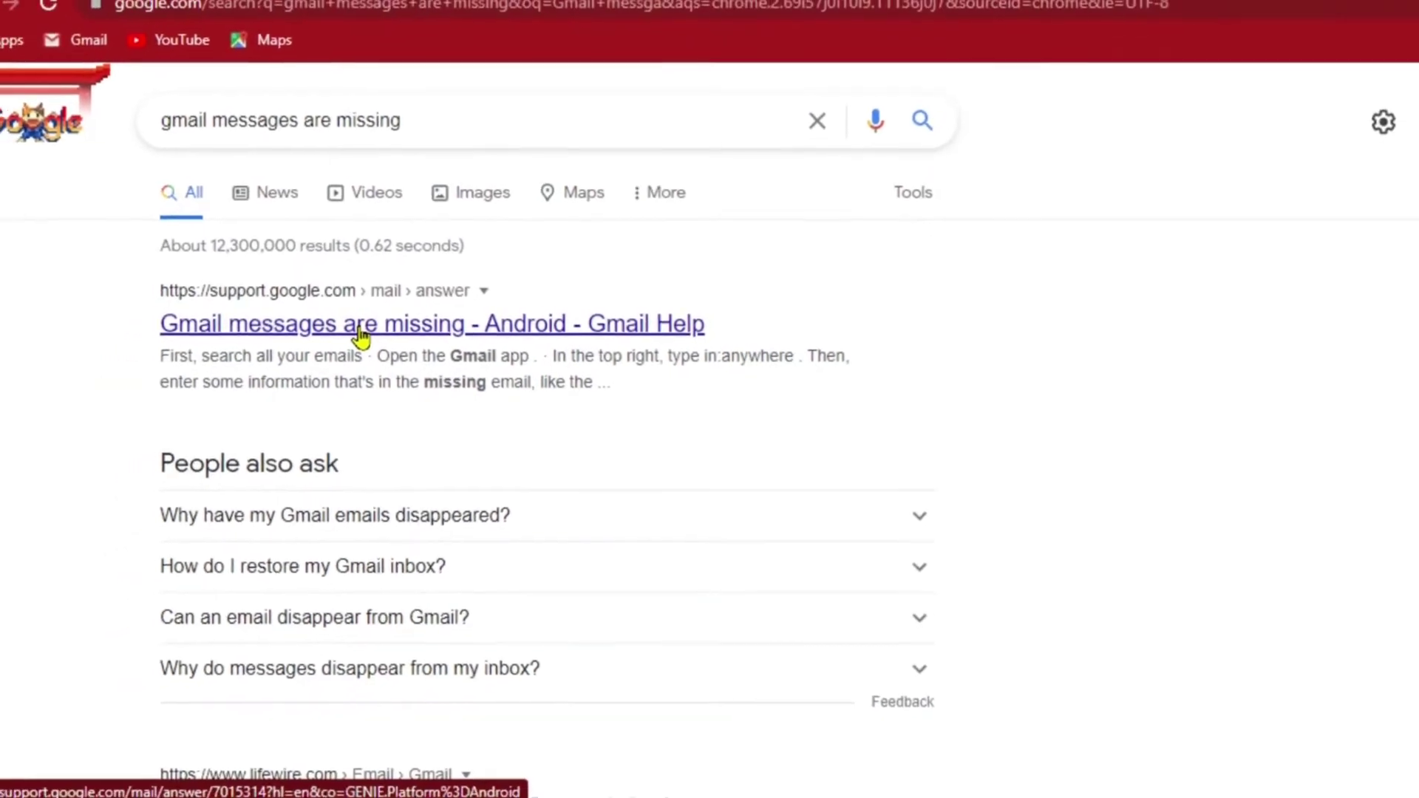
pyautogui.click(360, 337)
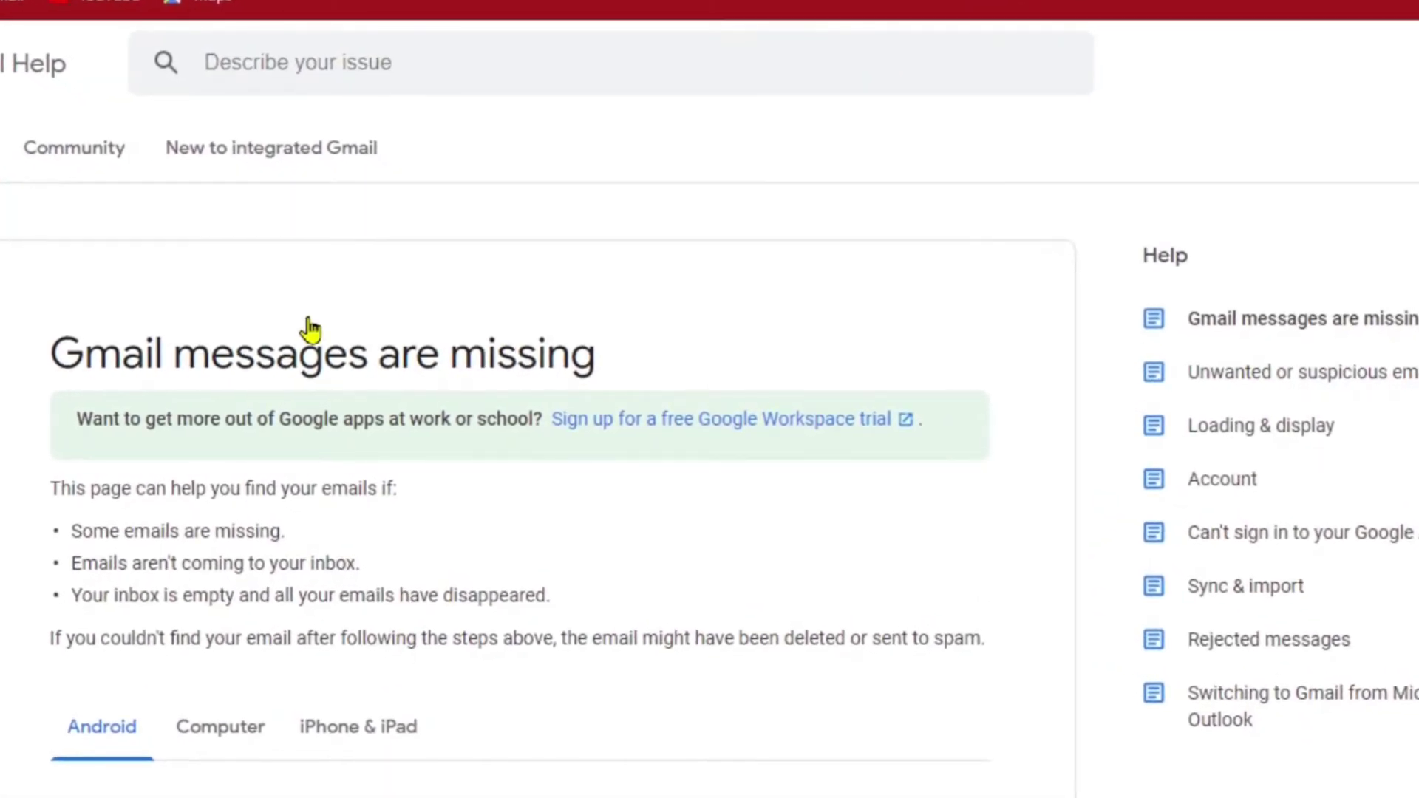
# - Switch the article to its Computer instructions and read through the four common fixes
pyautogui.scroll(-2, 309, 325)
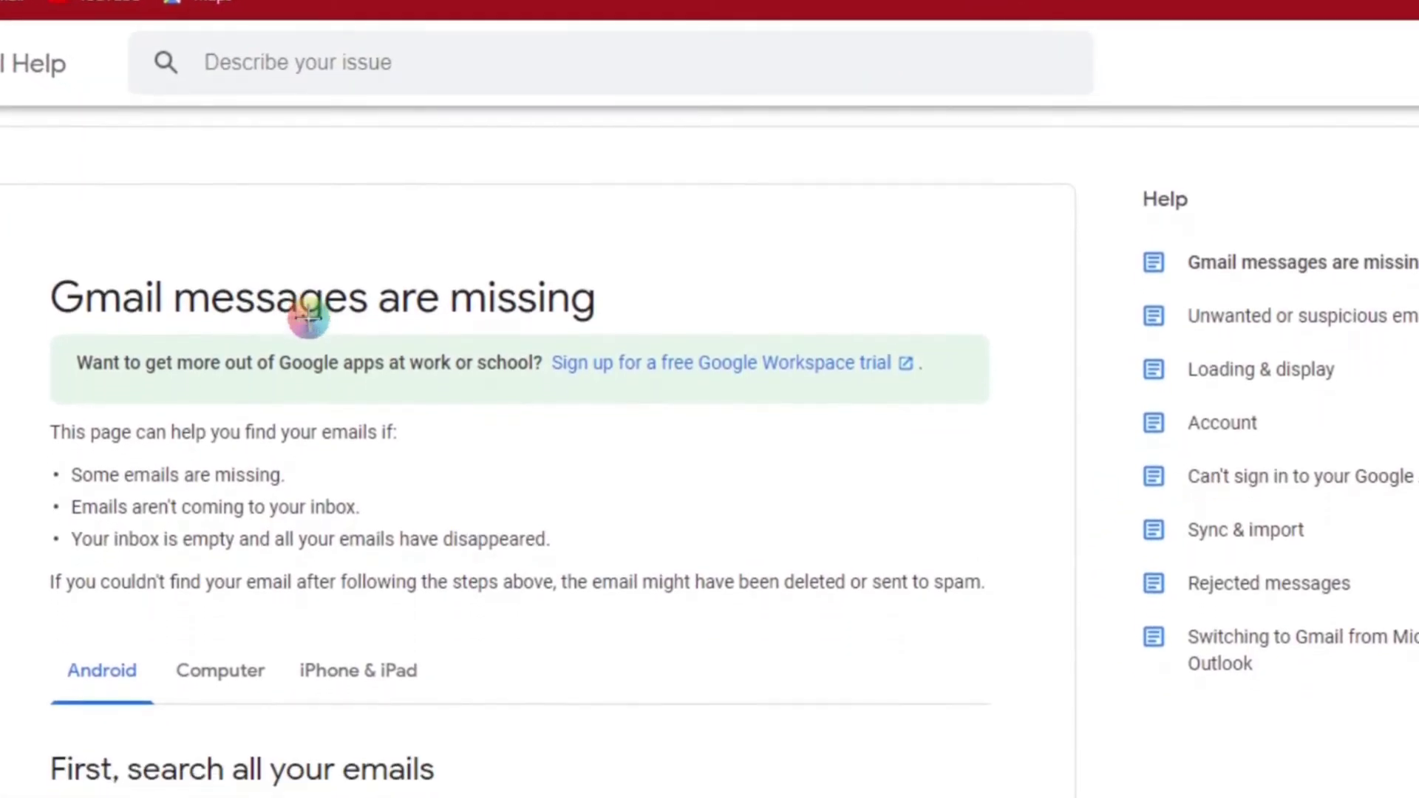
pyautogui.scroll(-2, 309, 318)
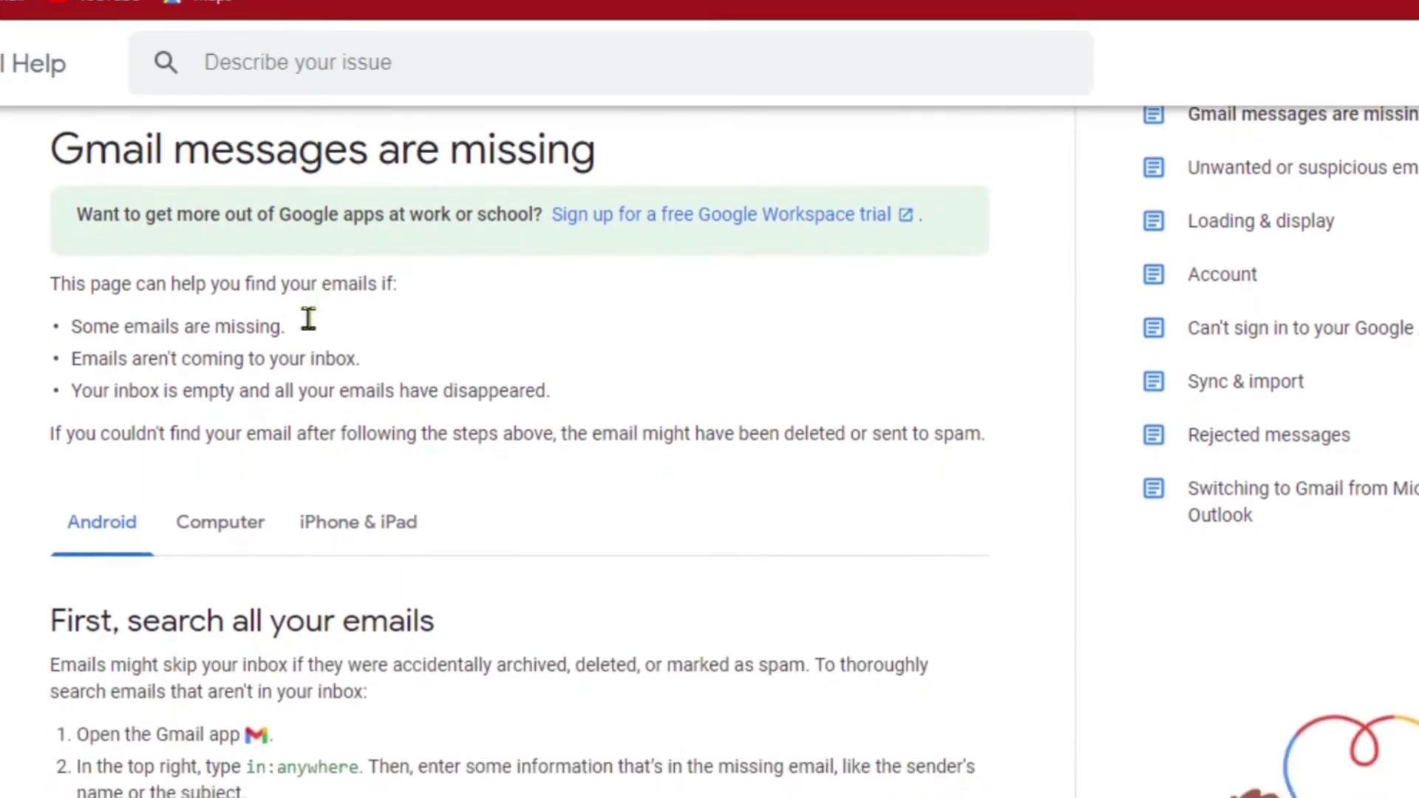
pyautogui.scroll(-2, 309, 318)
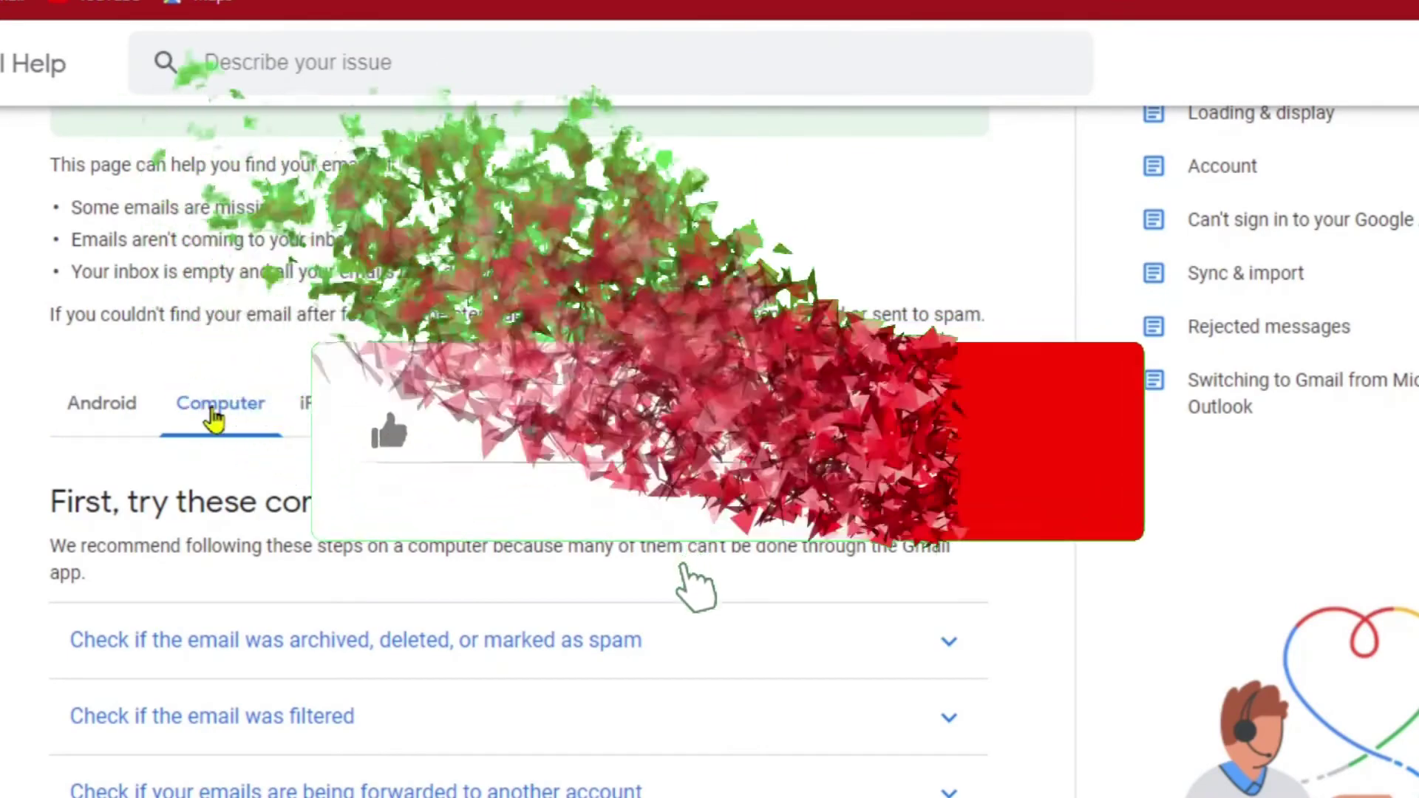
pyautogui.click(341, 408)
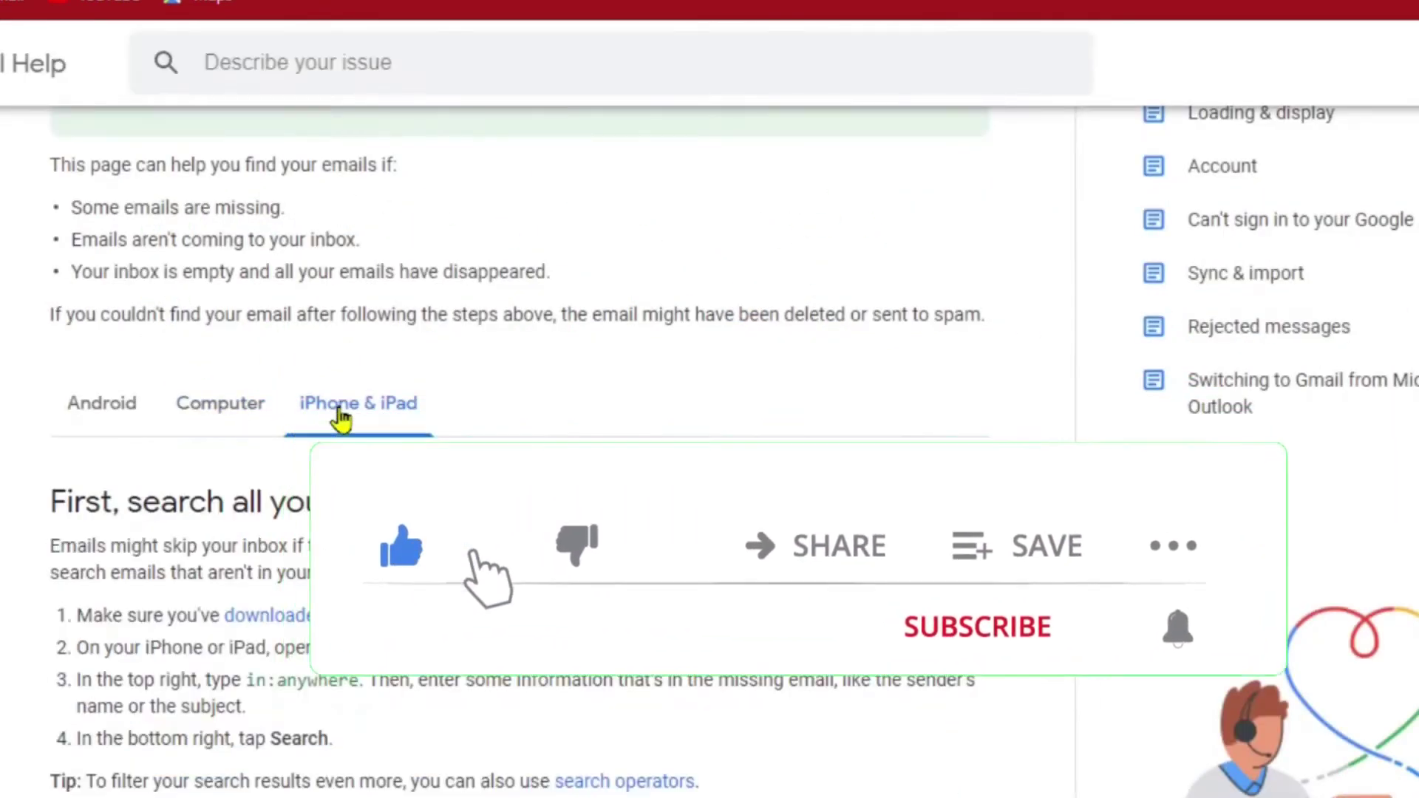
pyautogui.click(215, 414)
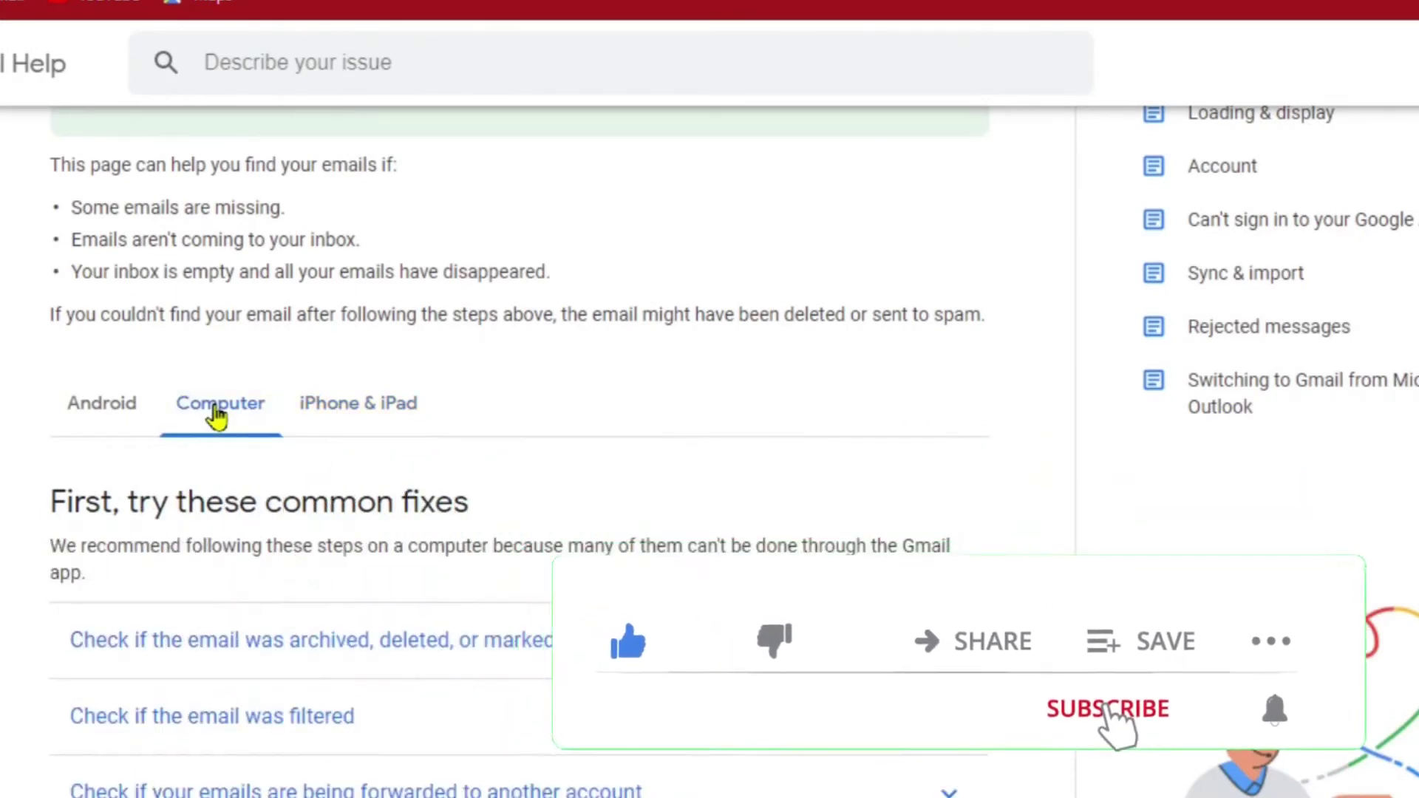
pyautogui.scroll(-2, 363, 577)
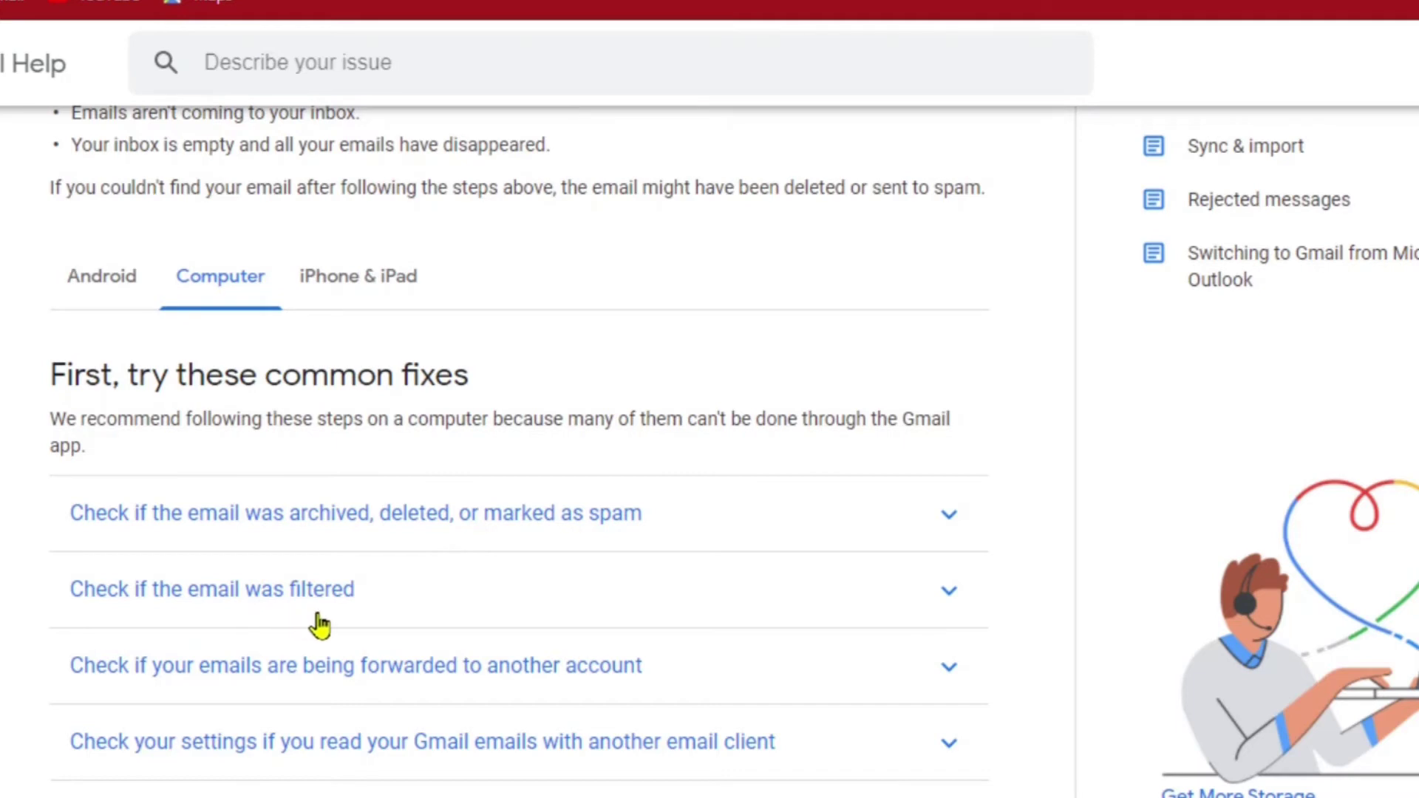
pyautogui.scroll(-2, 318, 624)
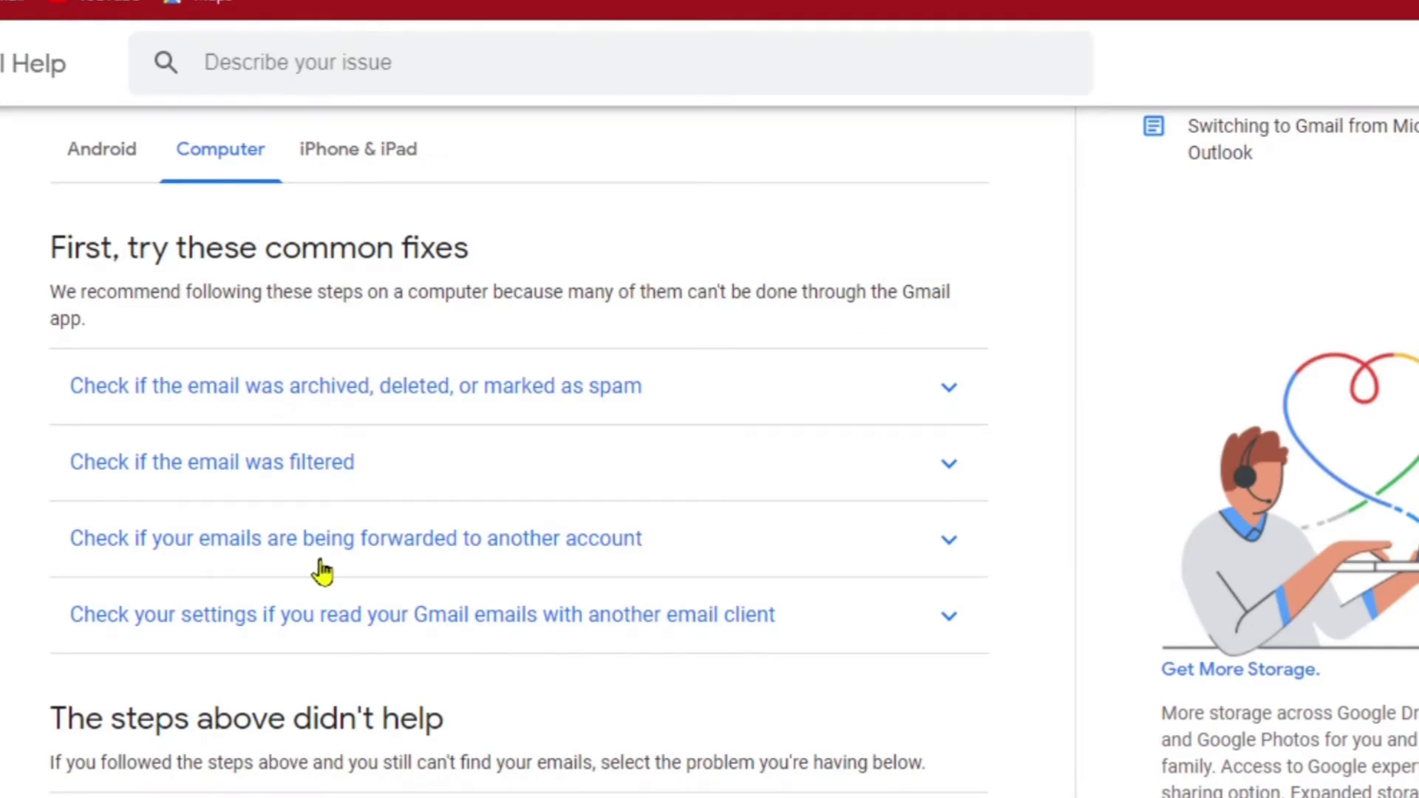
pyautogui.scroll(-2, 322, 573)
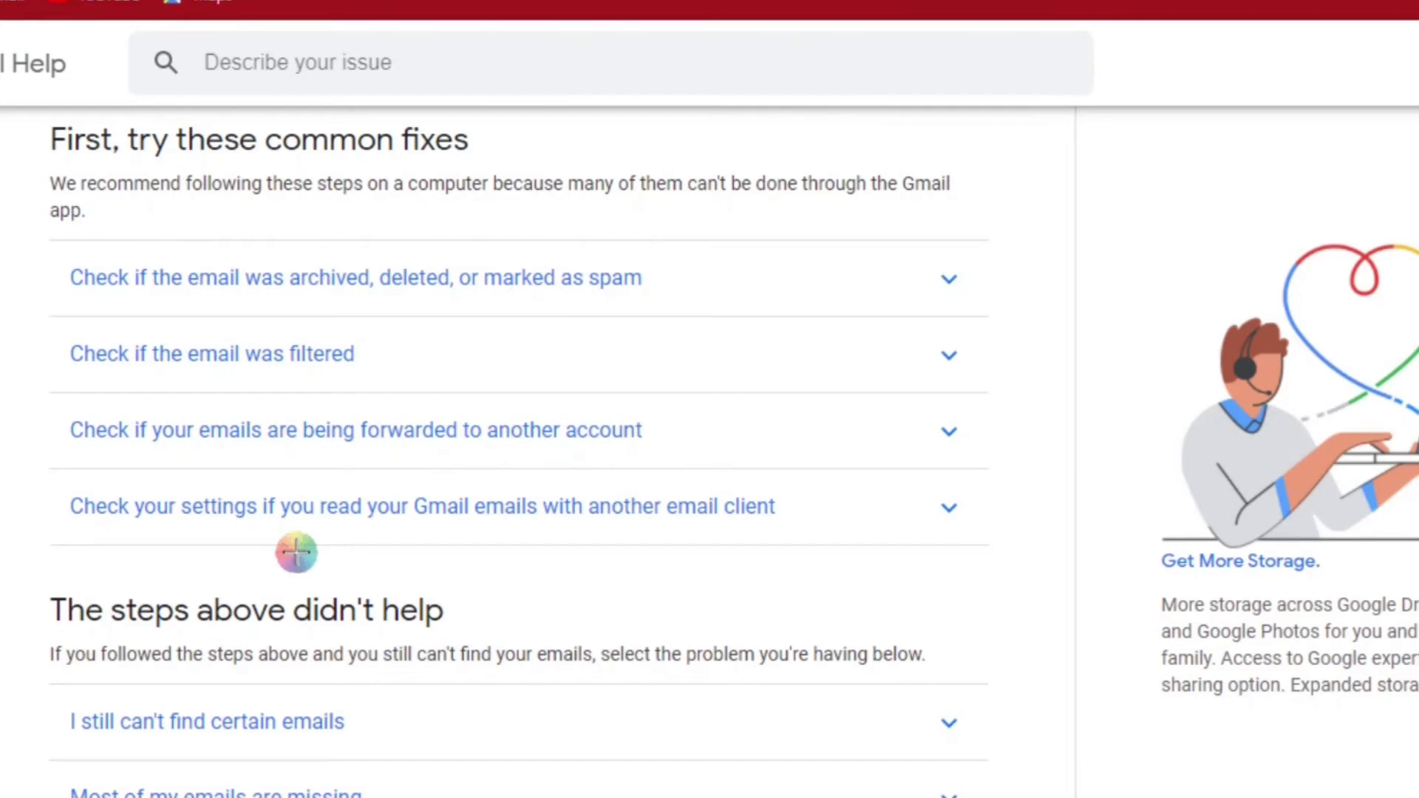
pyautogui.scroll(-2, 296, 552)
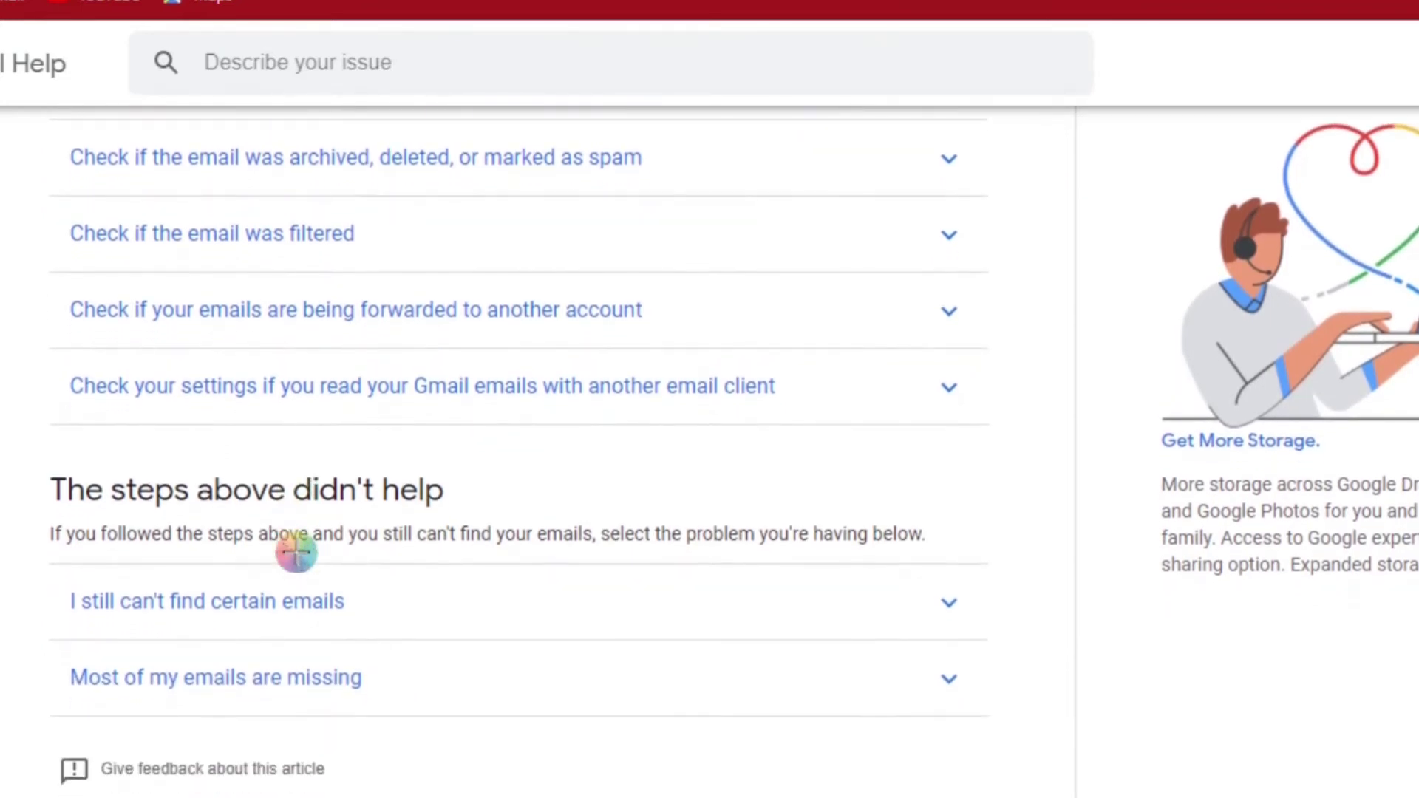
pyautogui.scroll(4, 295, 552)
# - Expand the 'Check if the email was filtered' help section
pyautogui.click(270, 447)
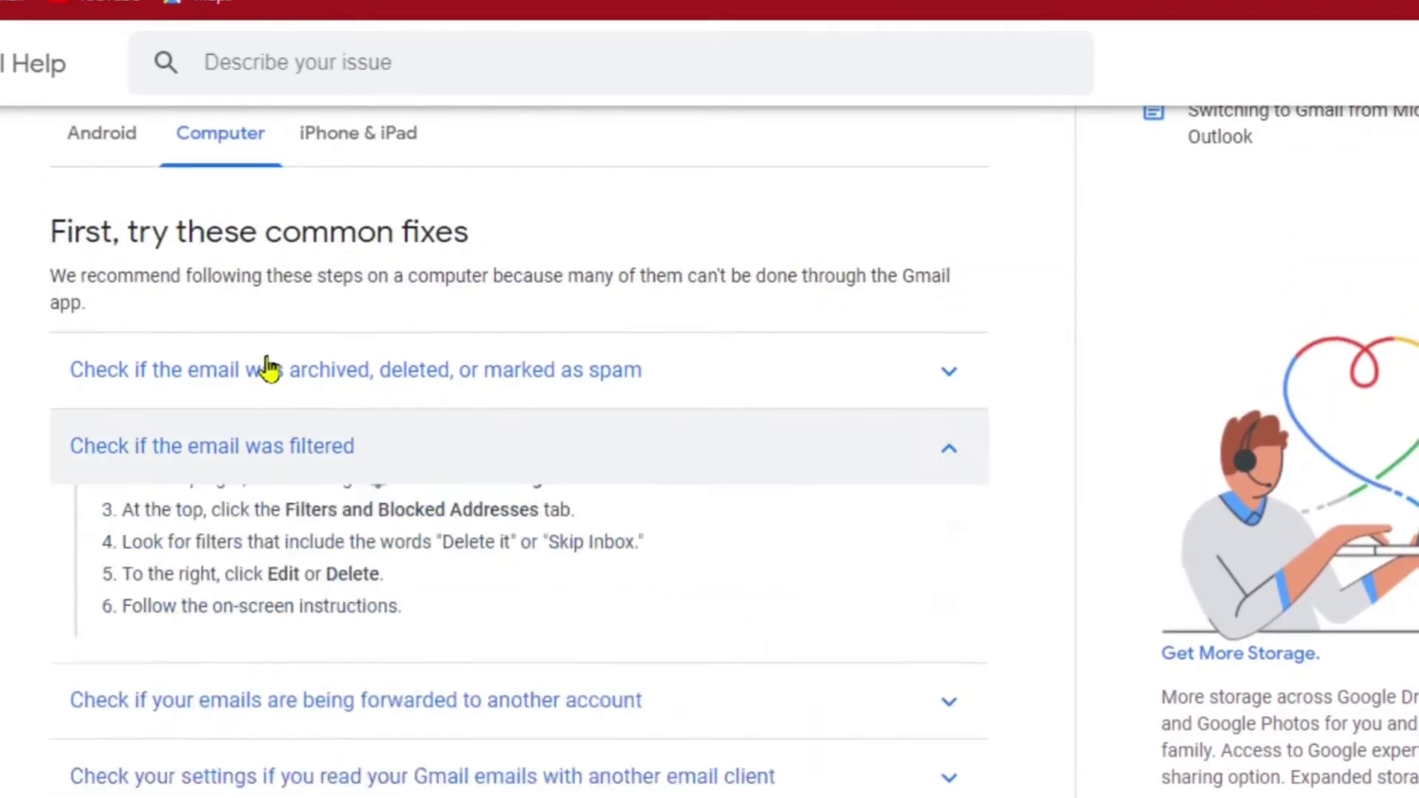
pyautogui.scroll(-4, 287, 579)
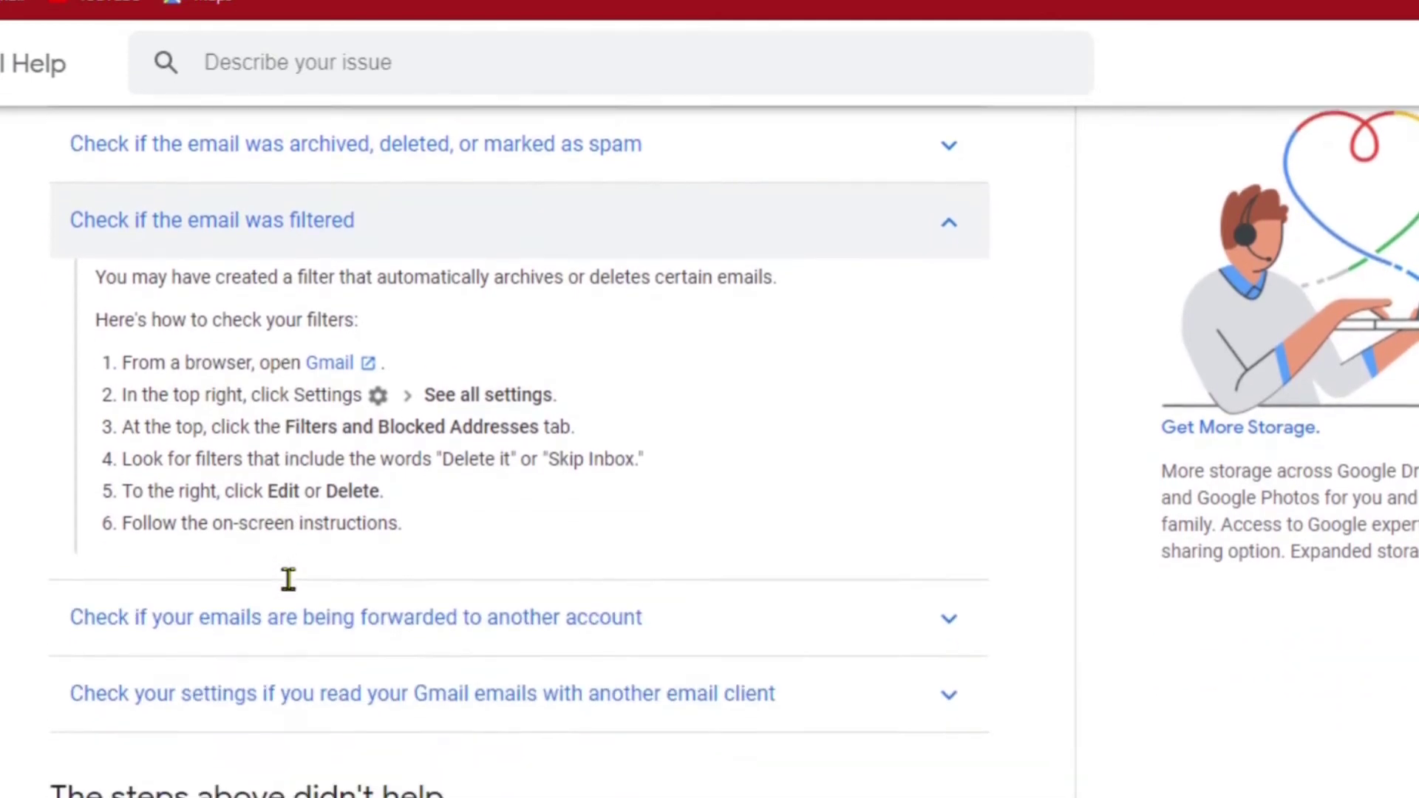
pyautogui.scroll(-1, 251, 421)
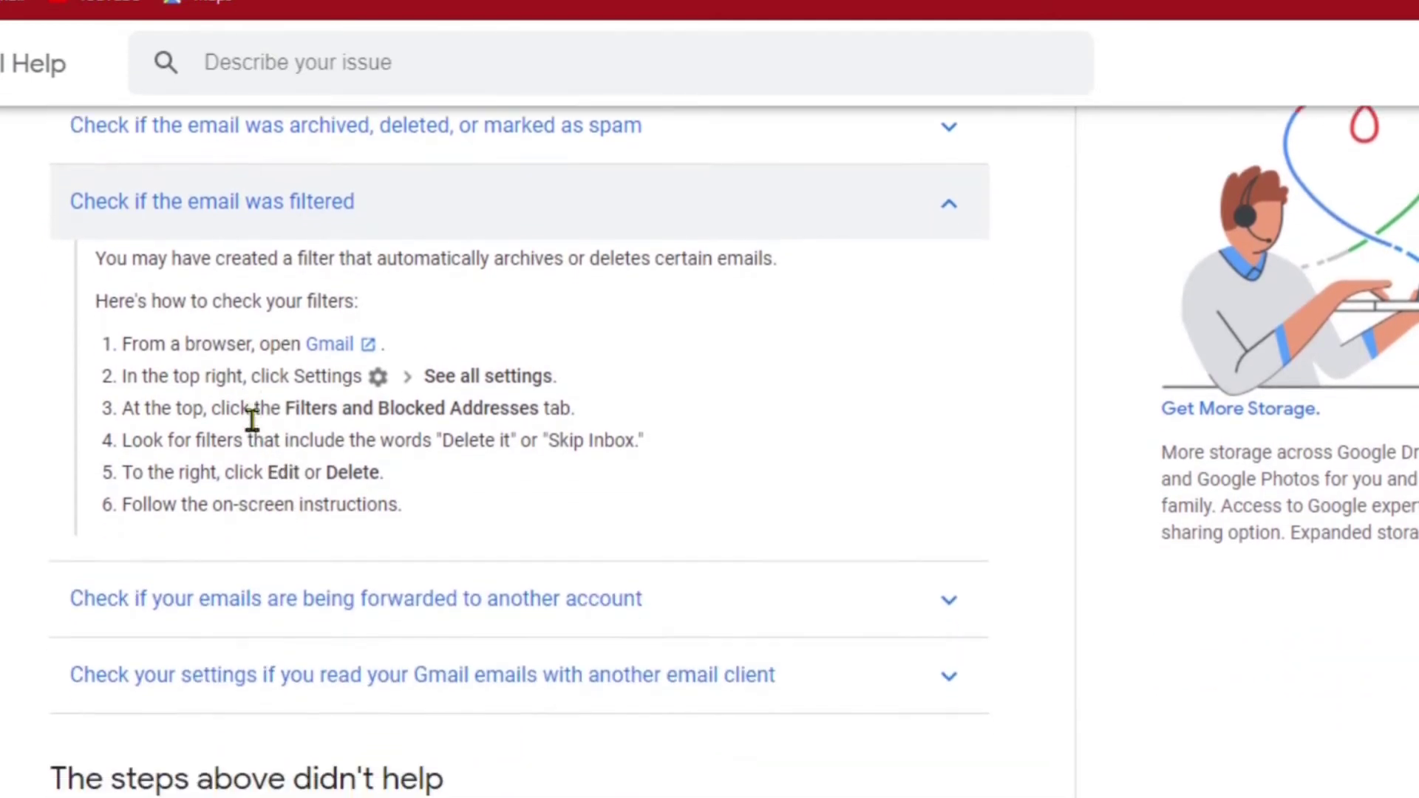
pyautogui.scroll(-2, 252, 421)
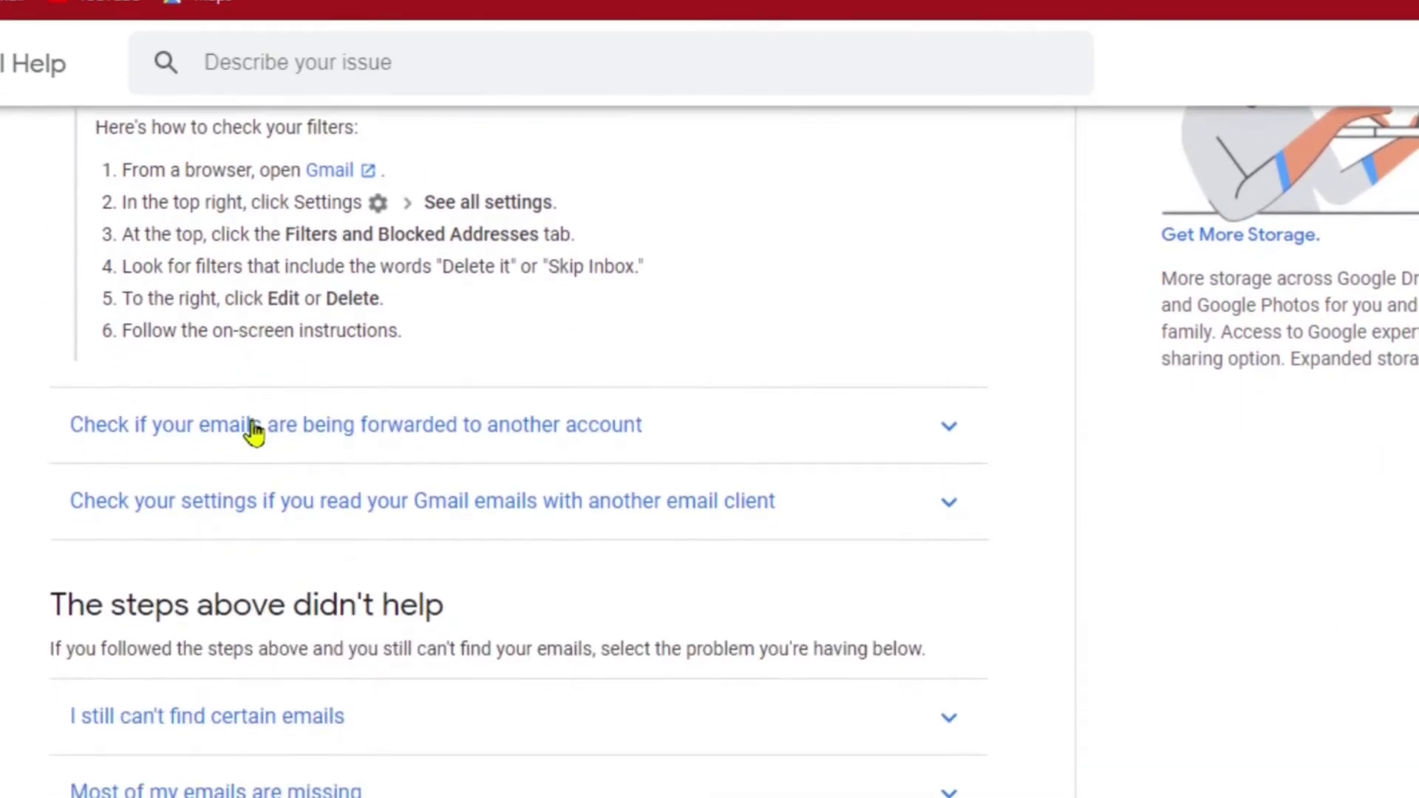
pyautogui.scroll(-2, 252, 425)
pyautogui.click(252, 410)
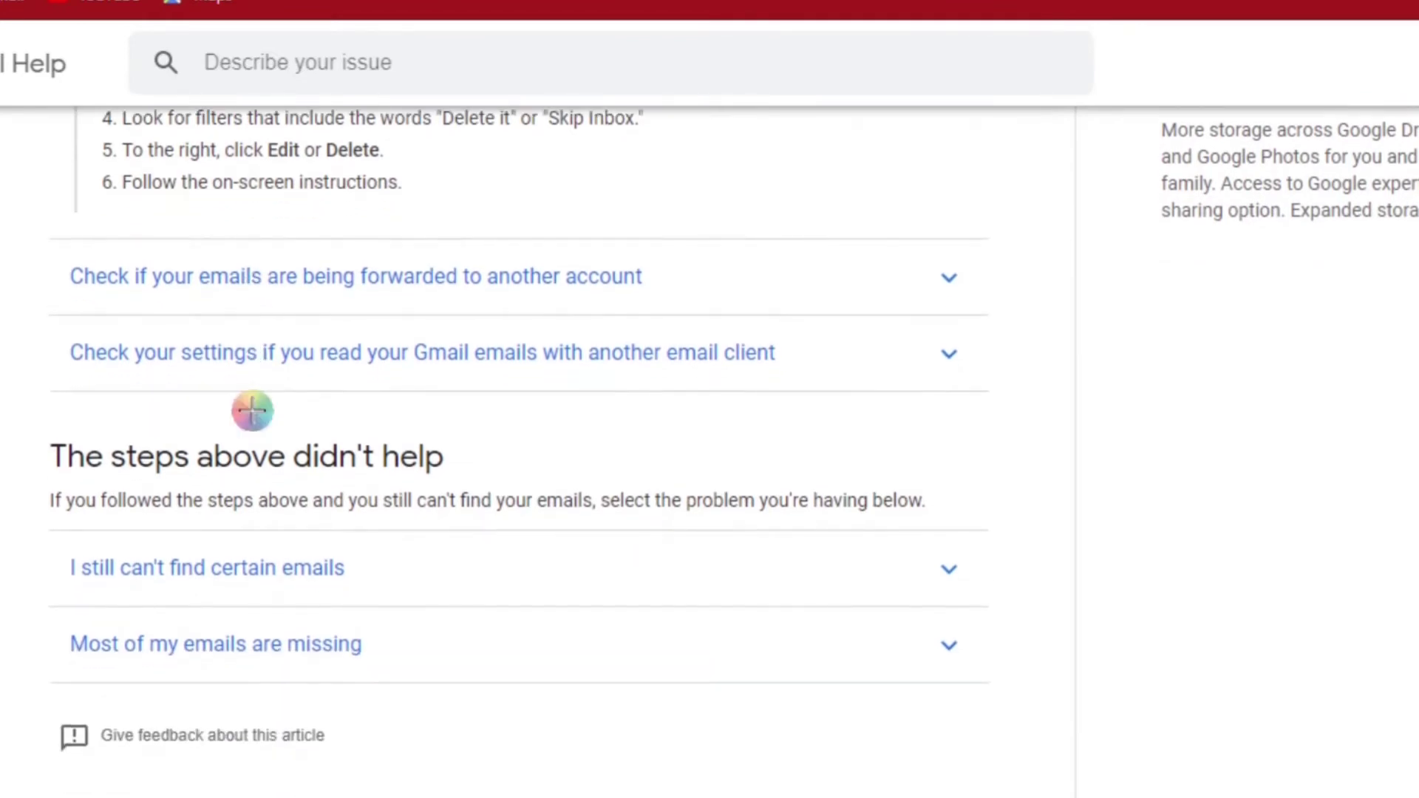
# - Expand the 'Most of my emails are missing' entry about unauthorized access and storage
pyautogui.scroll(-1, 252, 410)
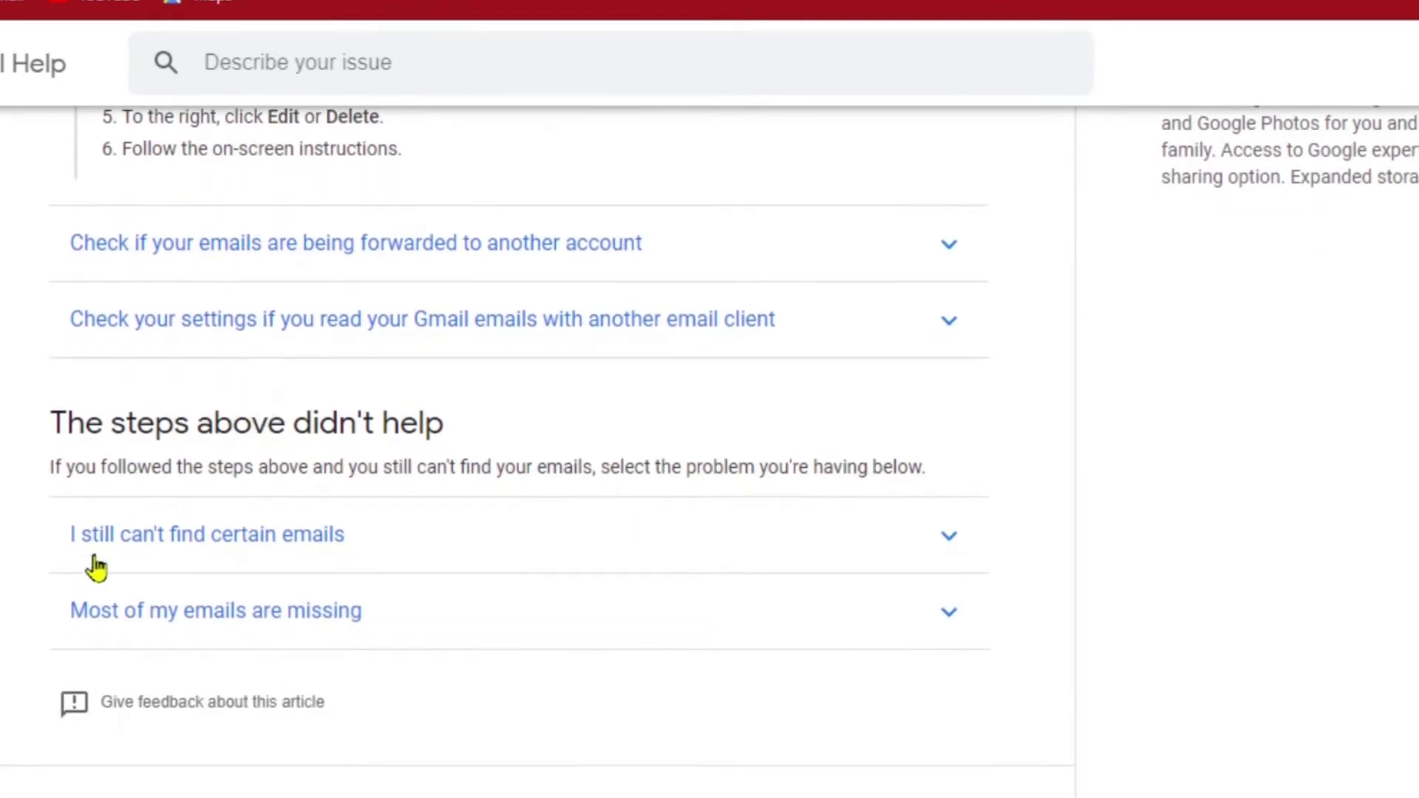
pyautogui.scroll(-1, 96, 566)
pyautogui.scroll(-1, 96, 566)
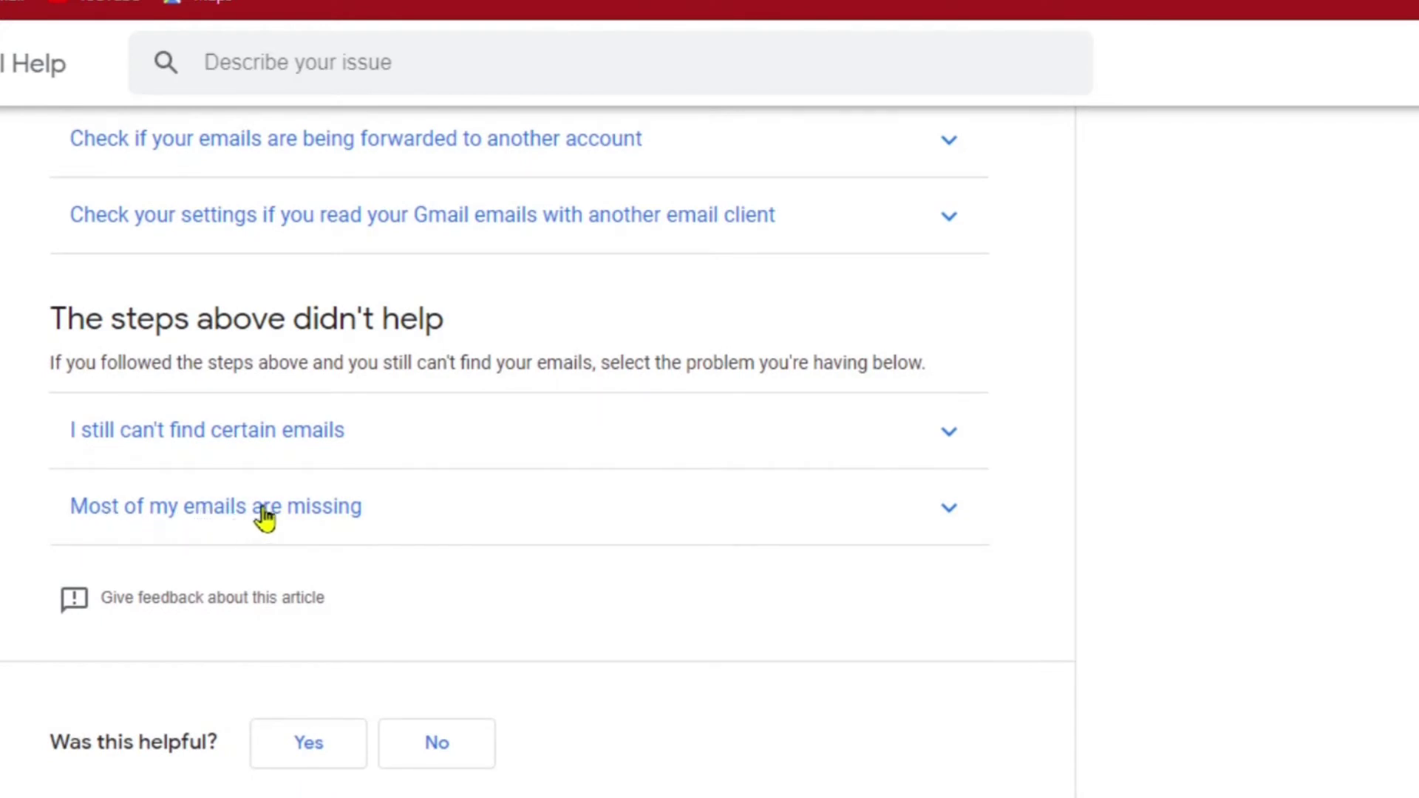
pyautogui.click(318, 515)
pyautogui.scroll(-3, 317, 515)
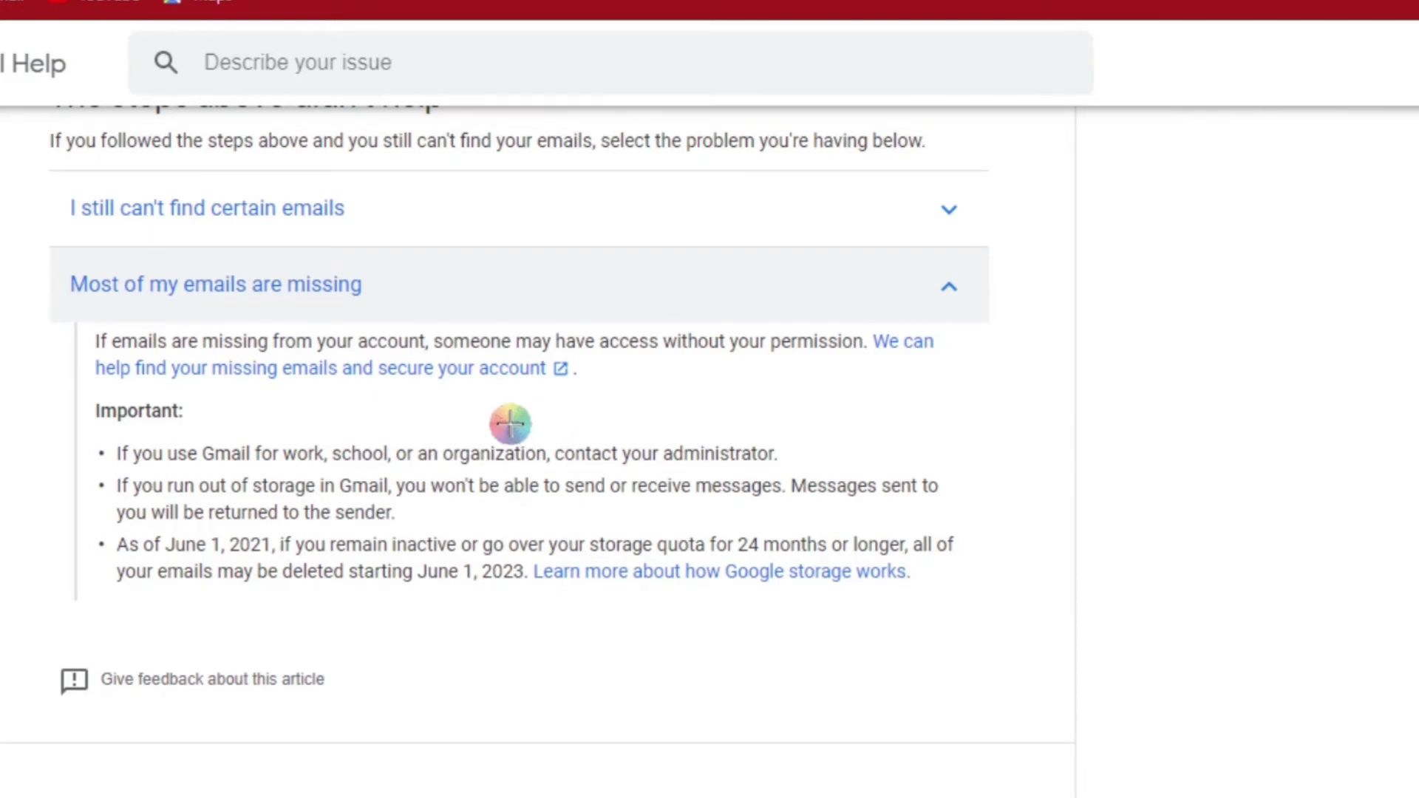
# - Follow the 'We can help find your missing emails and secure your account' link
pyautogui.click(464, 369)
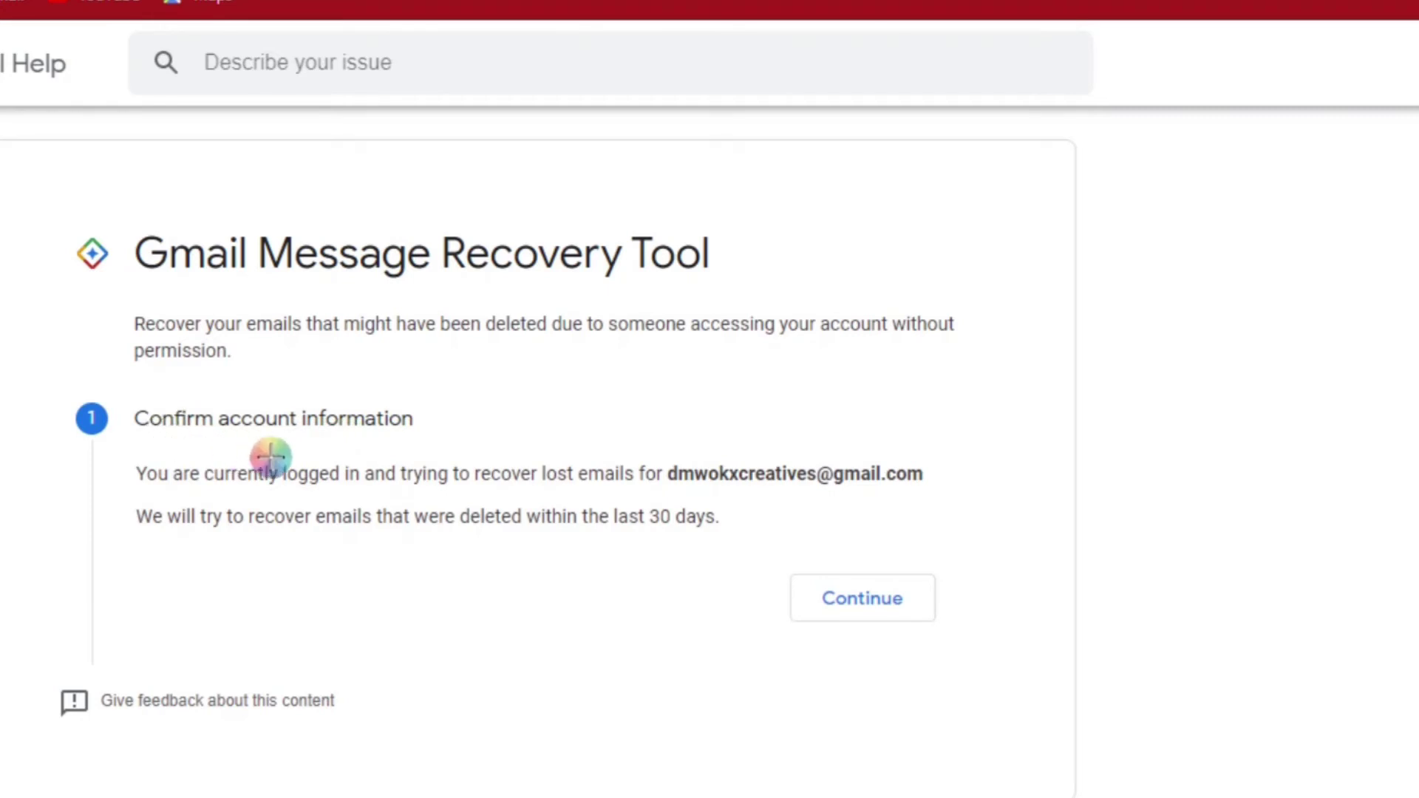
# - Continue with the signed-in account and view the permanently-deleted recovery result
pyautogui.scroll(-1, 269, 459)
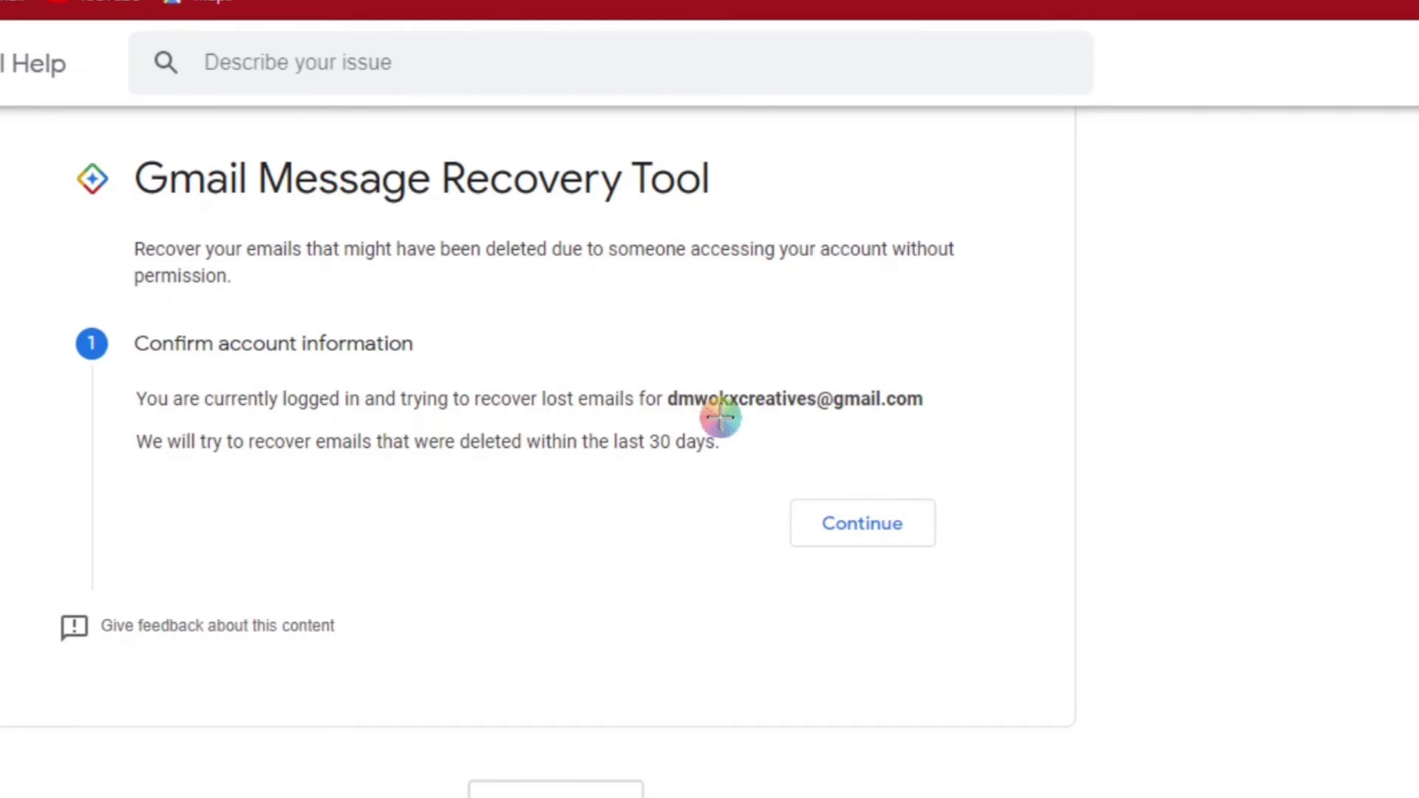
pyautogui.click(844, 521)
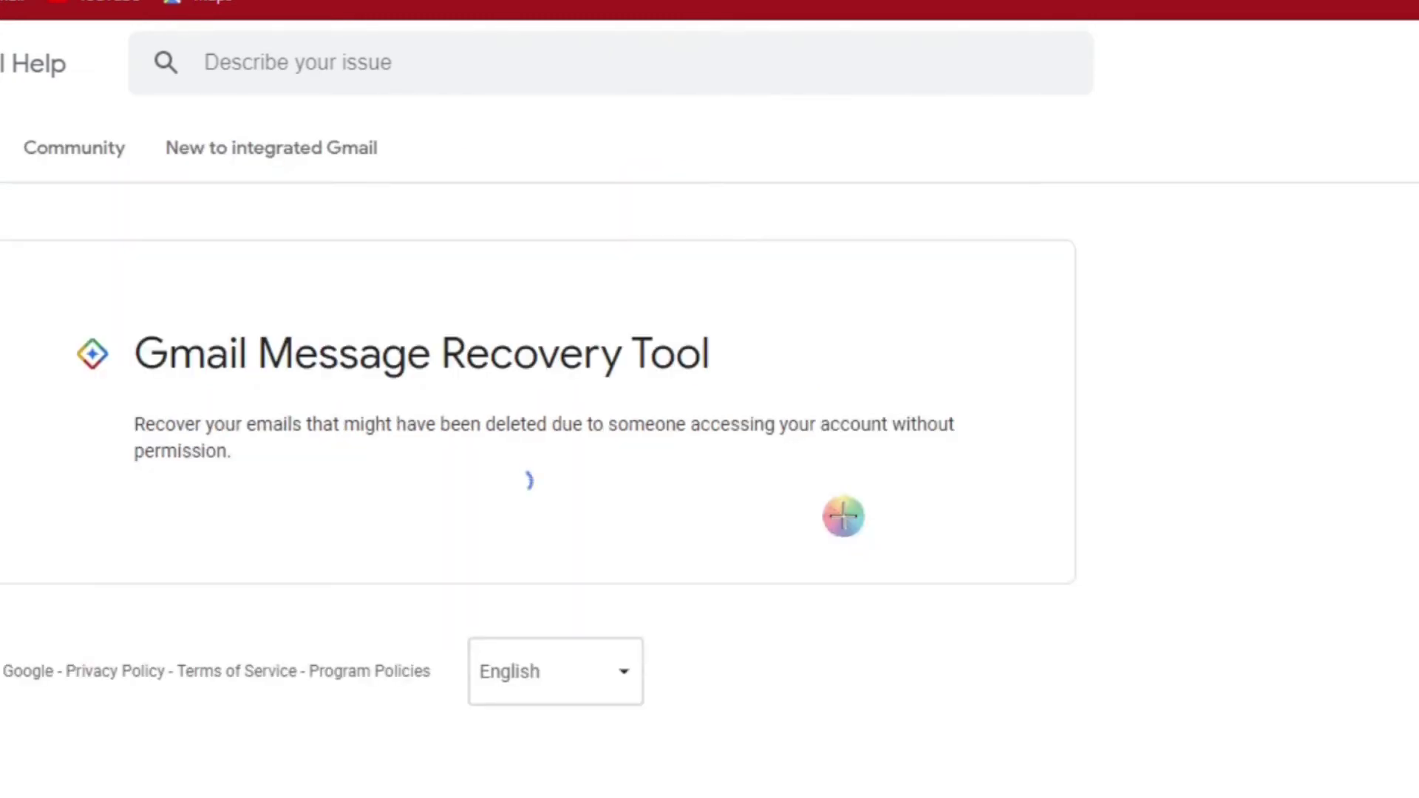
pyautogui.scroll(3, 611, 544)
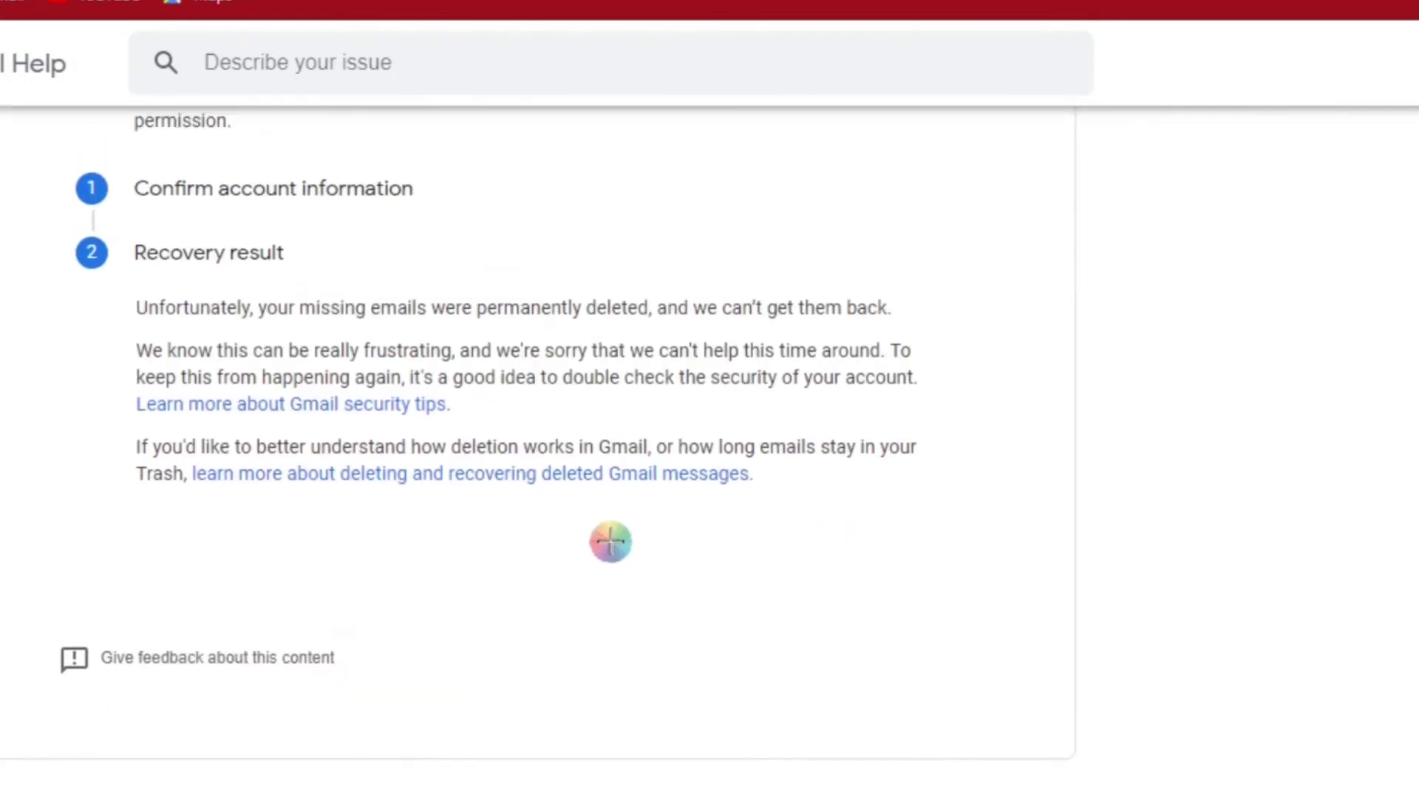
pyautogui.scroll(1, 611, 544)
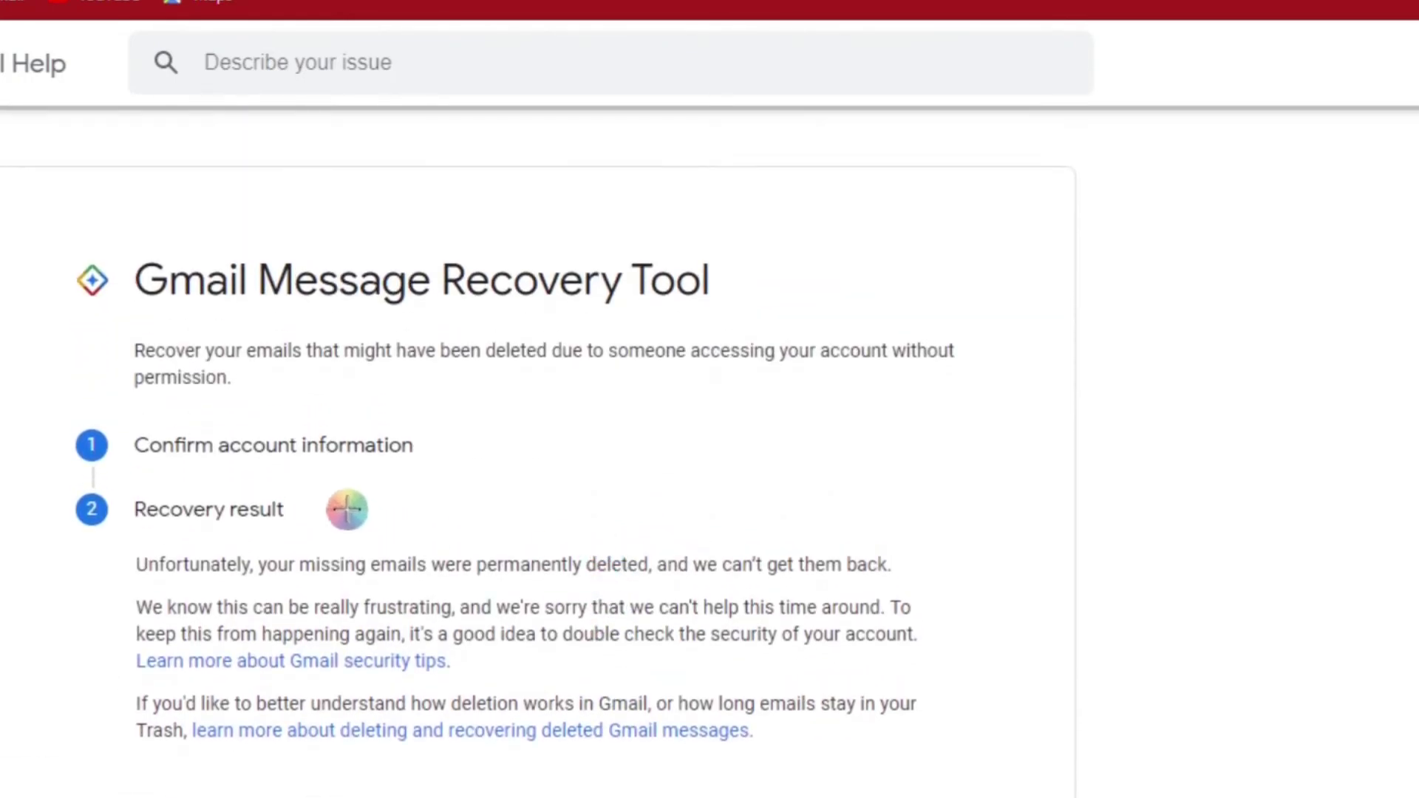